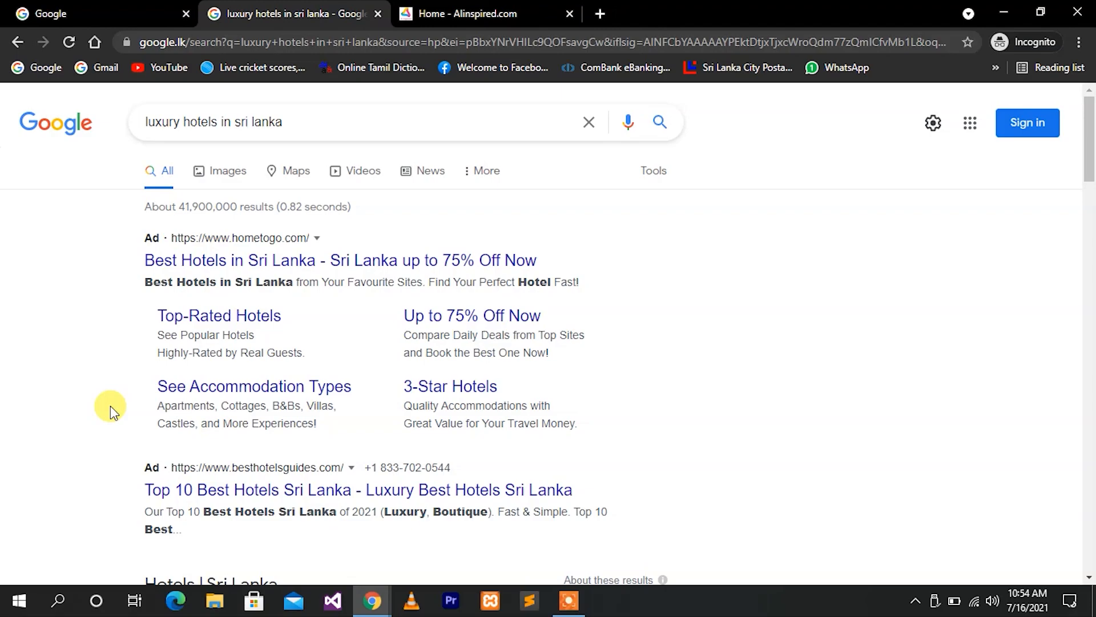
# Look through the Google results for "luxury hotels in sri lanka", including the ads above the regular results.
pyautogui.scroll(-12, 110, 405)
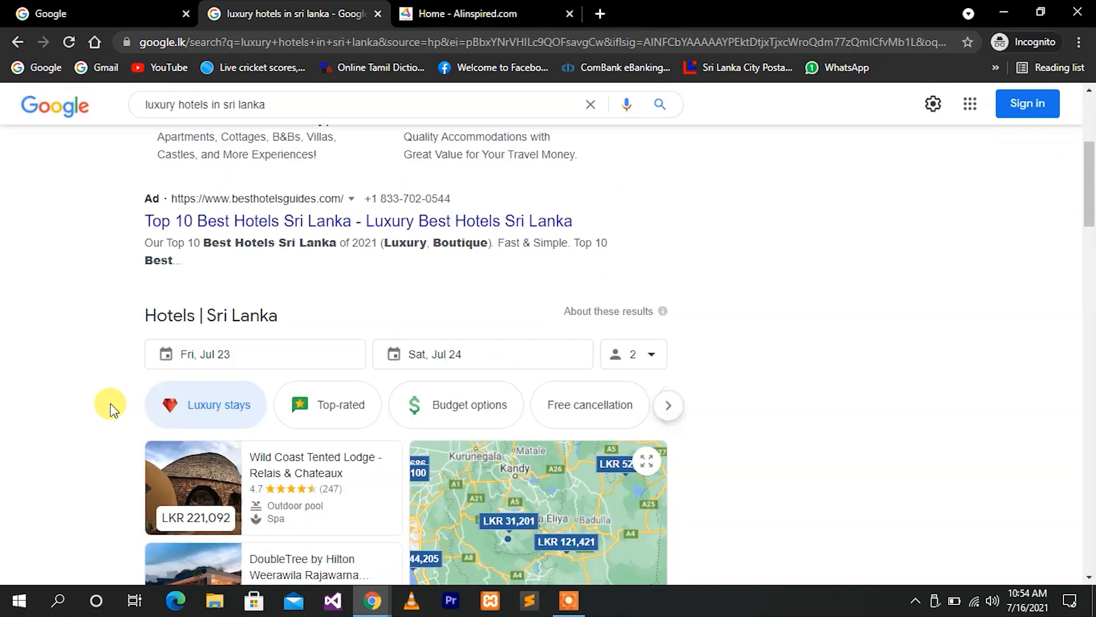
pyautogui.scroll(-3, 111, 403)
pyautogui.scroll(10, 111, 403)
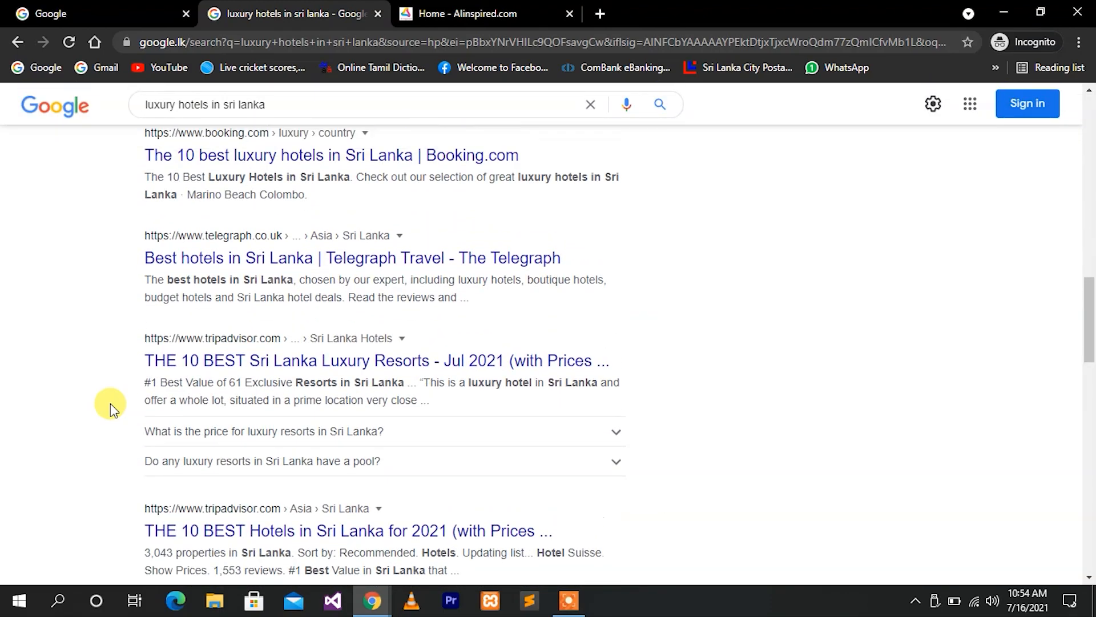
pyautogui.scroll(3, 111, 403)
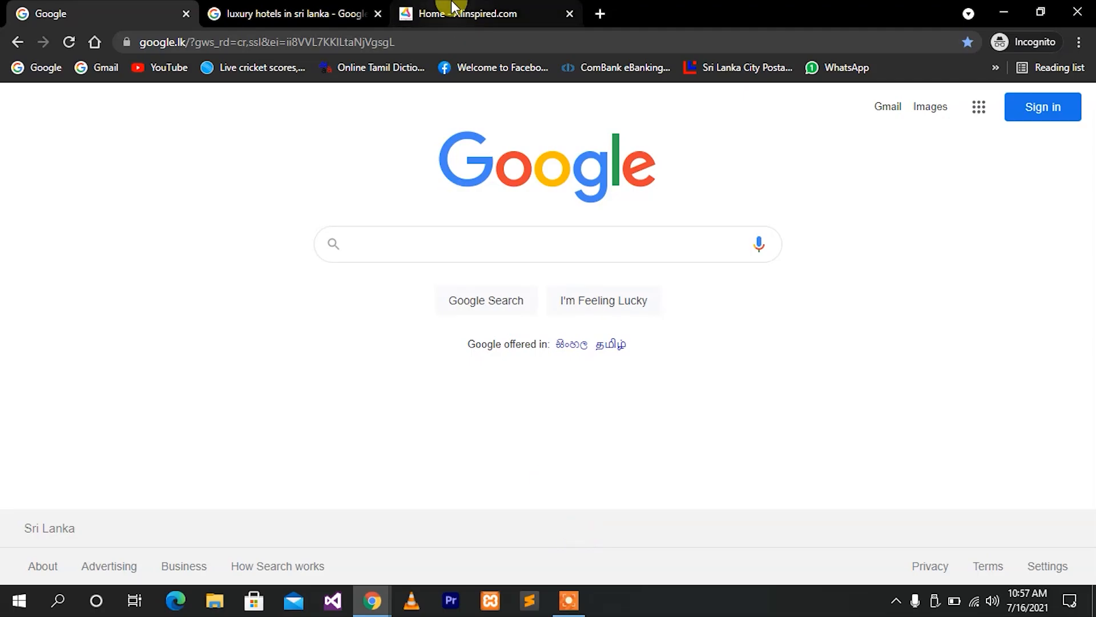
# Examine how advertisements are placed among the content on the aiinspired.com homepage.
pyautogui.click(451, 9)
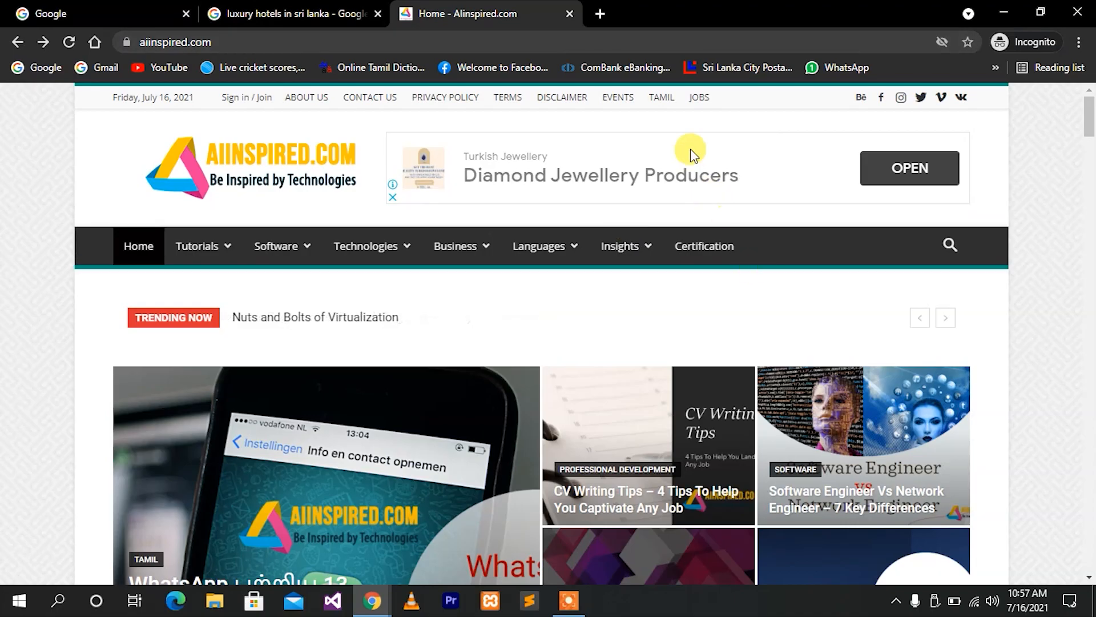
pyautogui.scroll(-13, 1086, 227)
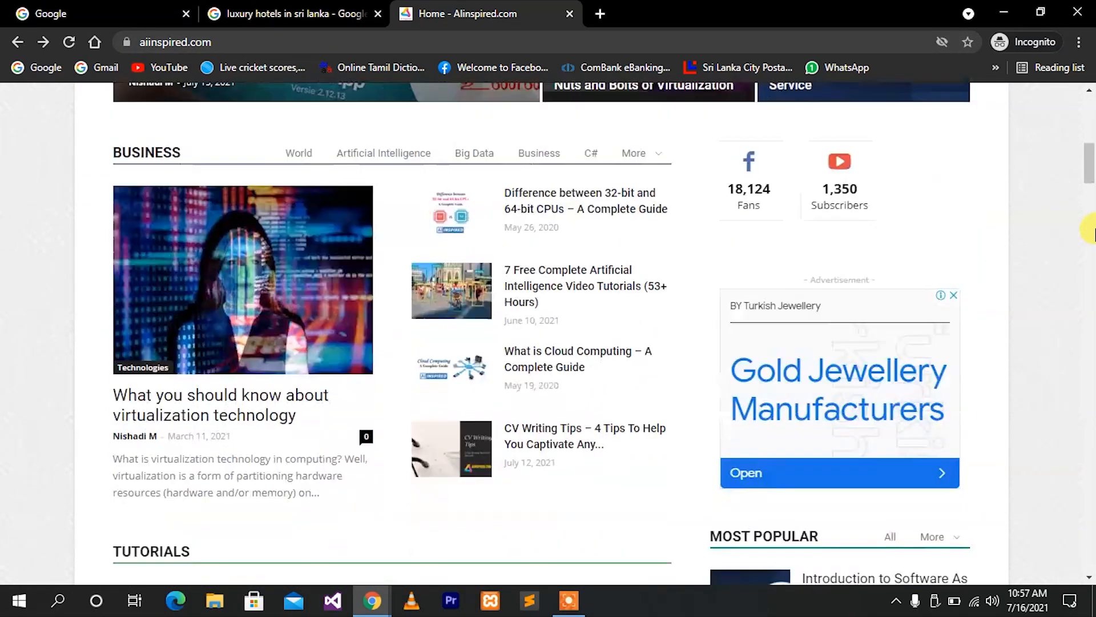
pyautogui.scroll(-10, 1070, 343)
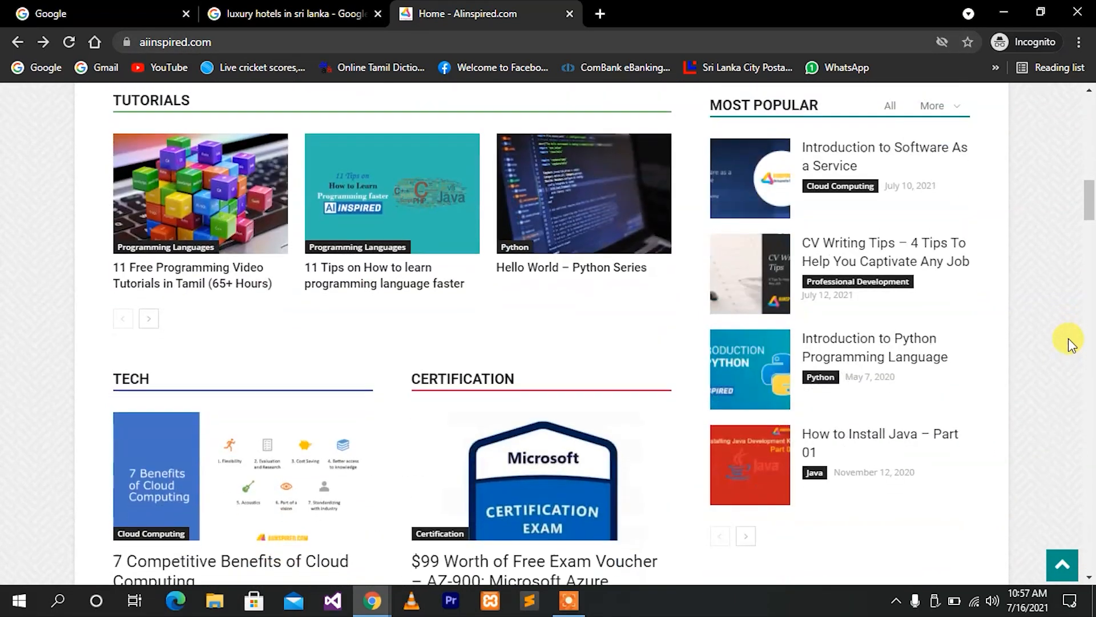
pyautogui.scroll(-12, 1069, 342)
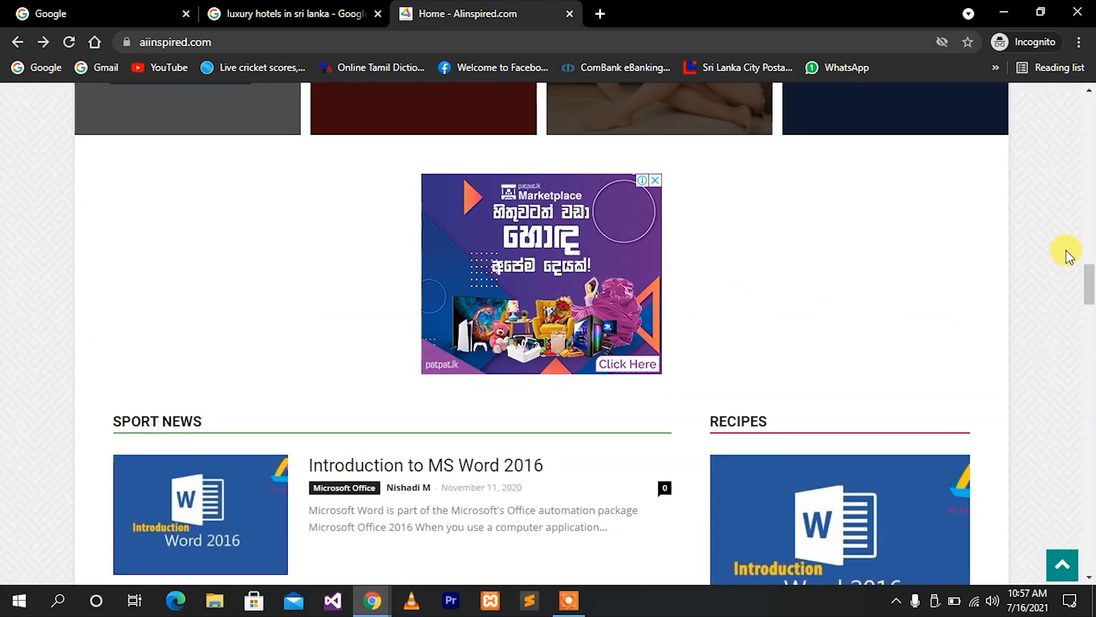
pyautogui.scroll(5, 1069, 256)
pyautogui.scroll(4, 1069, 256)
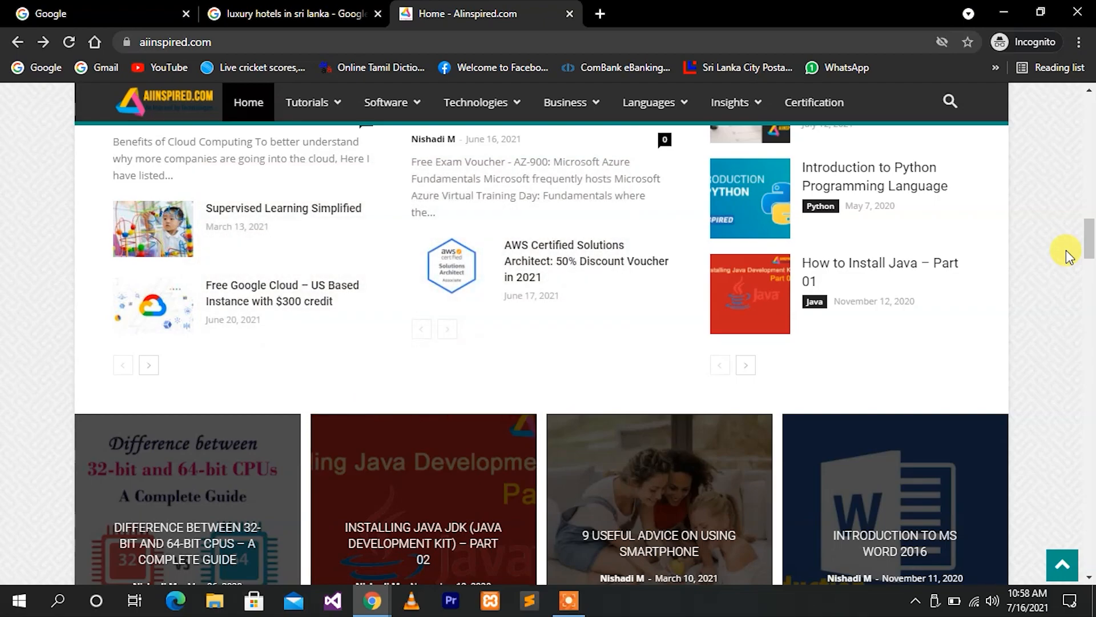
pyautogui.scroll(15, 1069, 256)
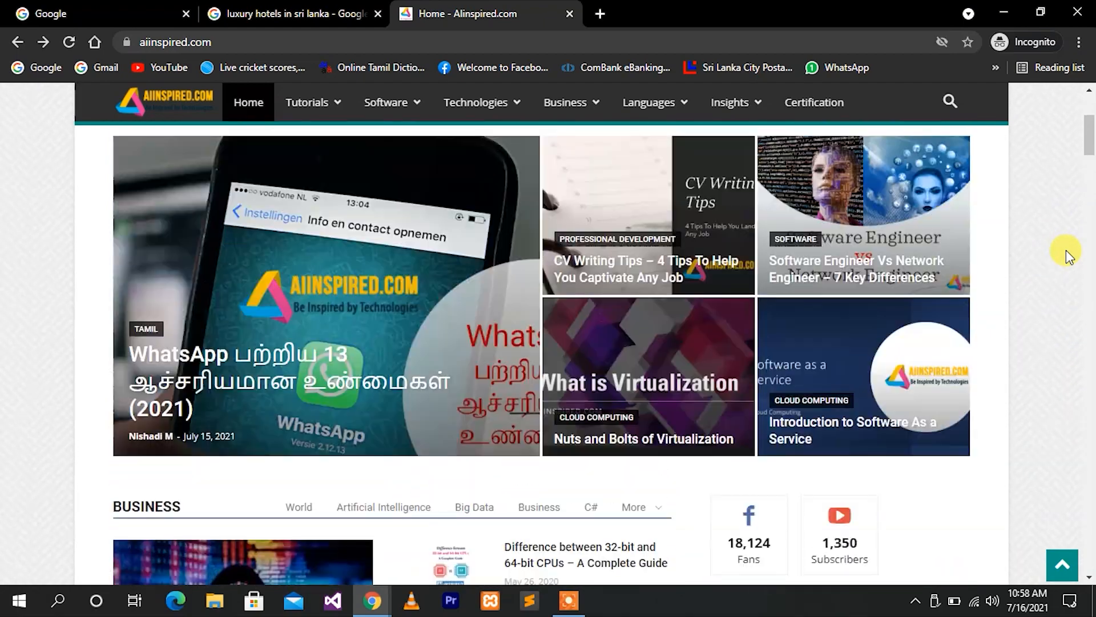
pyautogui.scroll(4, 1068, 256)
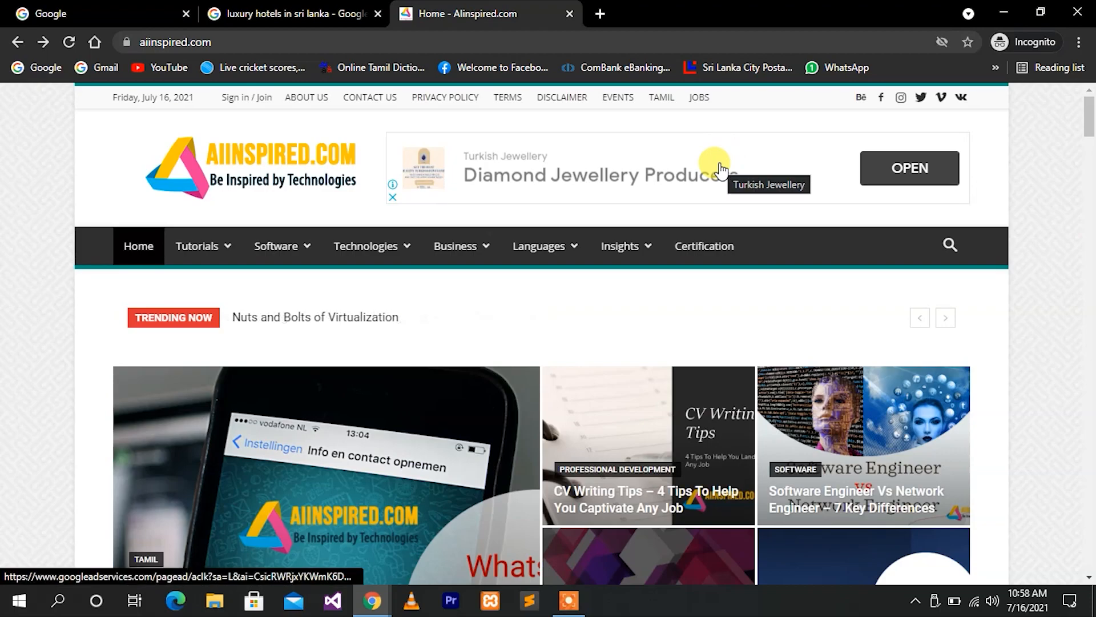
pyautogui.click(722, 171)
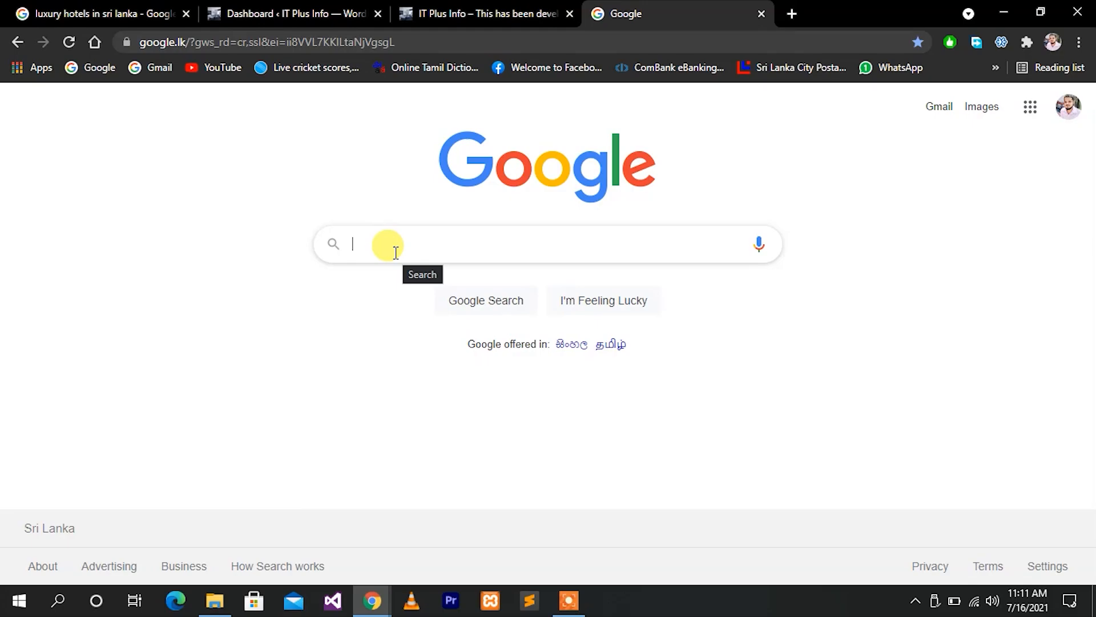
# Find the Google AdSense site with a search for "google adsense" and start the sign-up from its homepage.
pyautogui.write('goo')
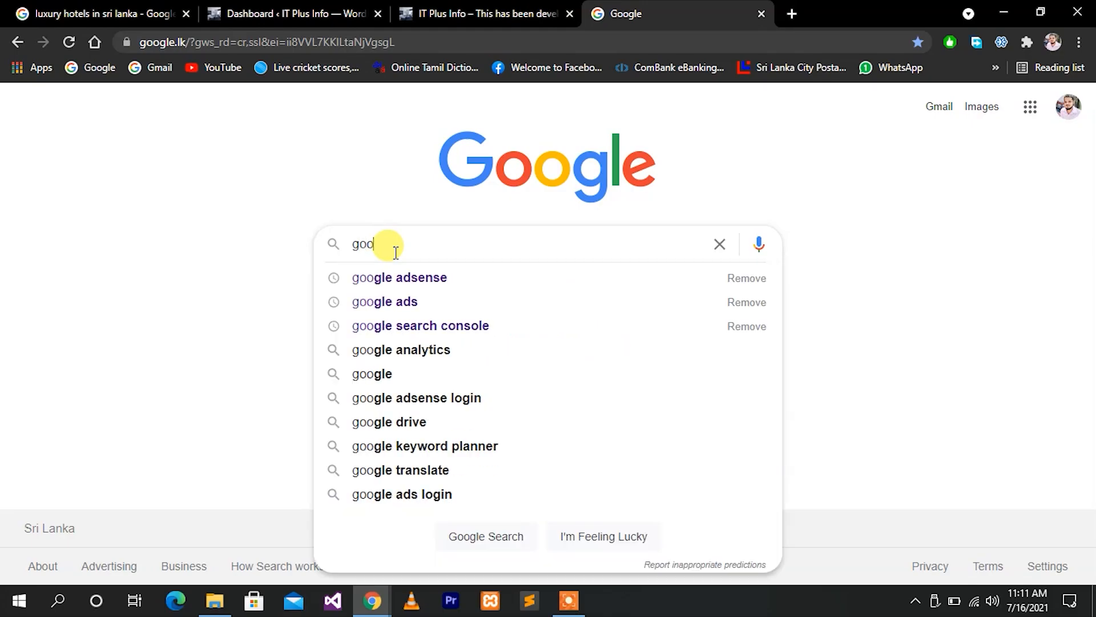
pyautogui.press('Down')
pyautogui.press('Return')
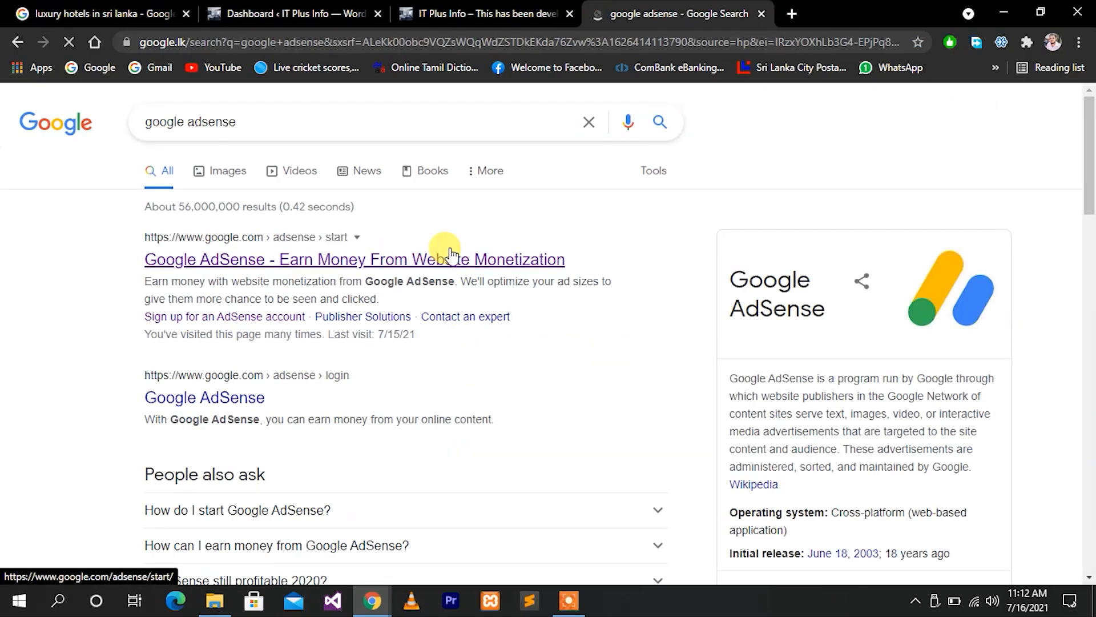
pyautogui.click(353, 263)
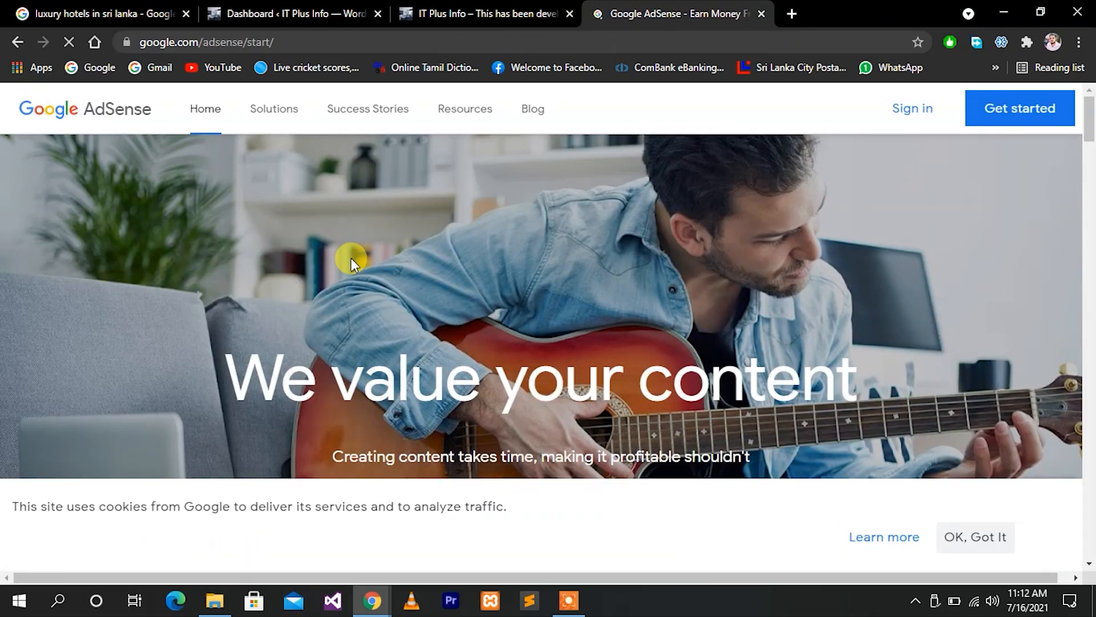
pyautogui.click(1026, 117)
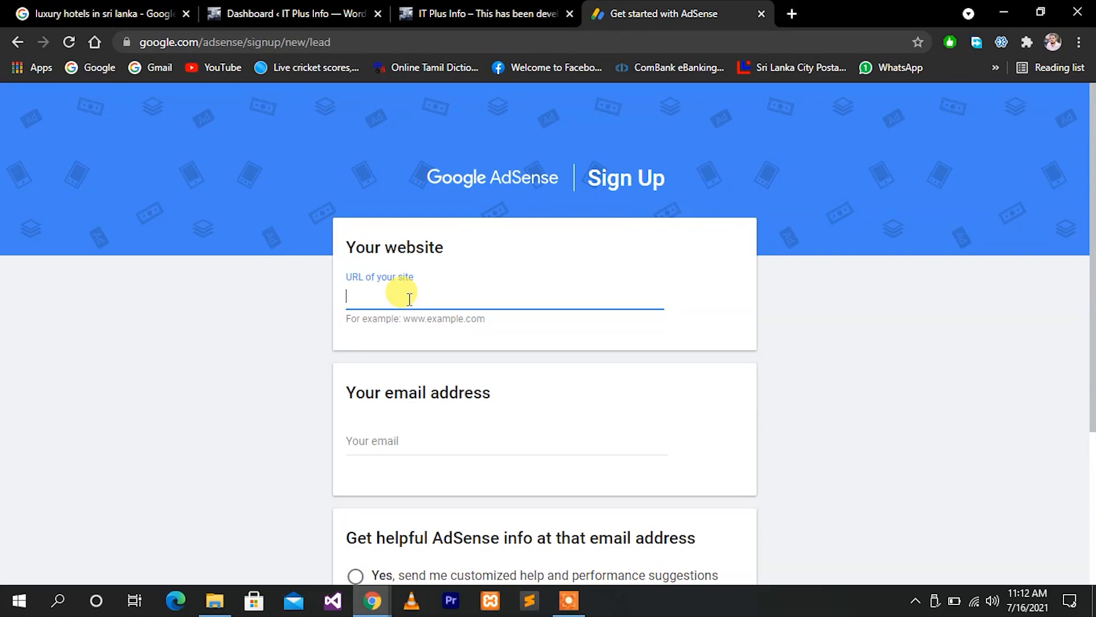
pyautogui.click(456, 7)
pyautogui.click(184, 43)
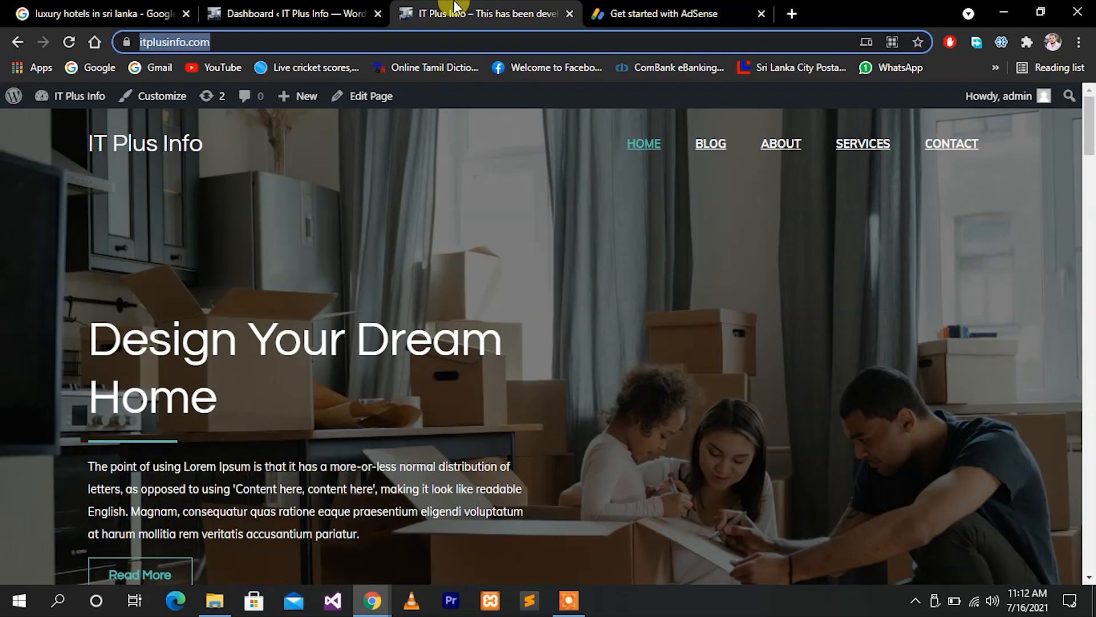
pyautogui.rightClick(172, 41)
pyautogui.click(214, 158)
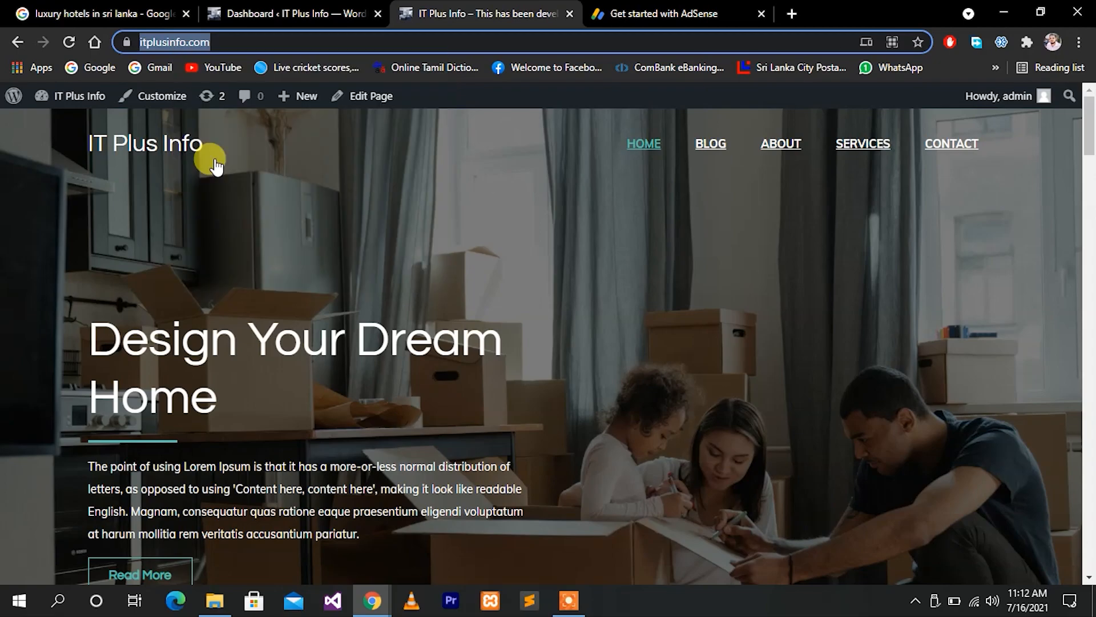
pyautogui.click(610, 16)
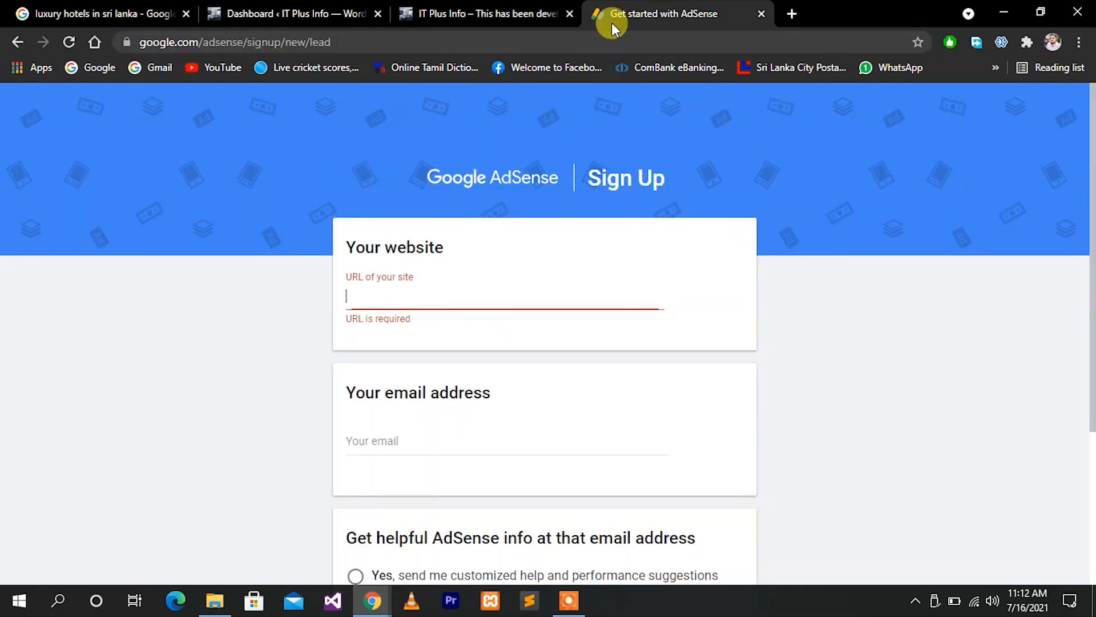
pyautogui.rightClick(413, 298)
pyautogui.click(461, 134)
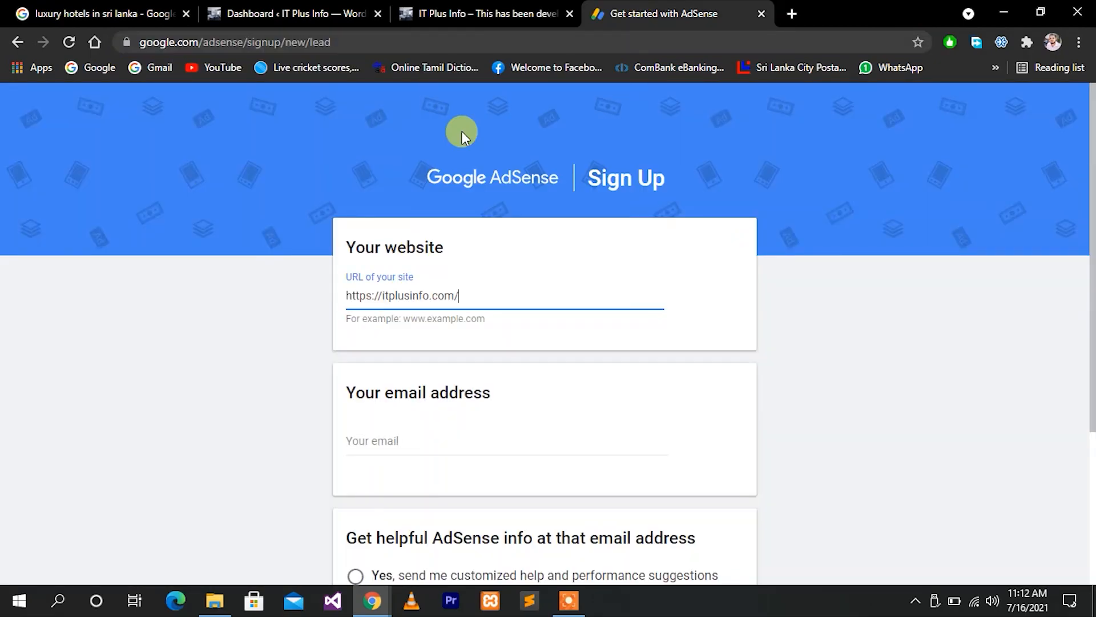
# Fill in the account email, opt in to customized help and performance suggestions, and submit the AdSense sign-up form.
pyautogui.scroll(-2, 491, 416)
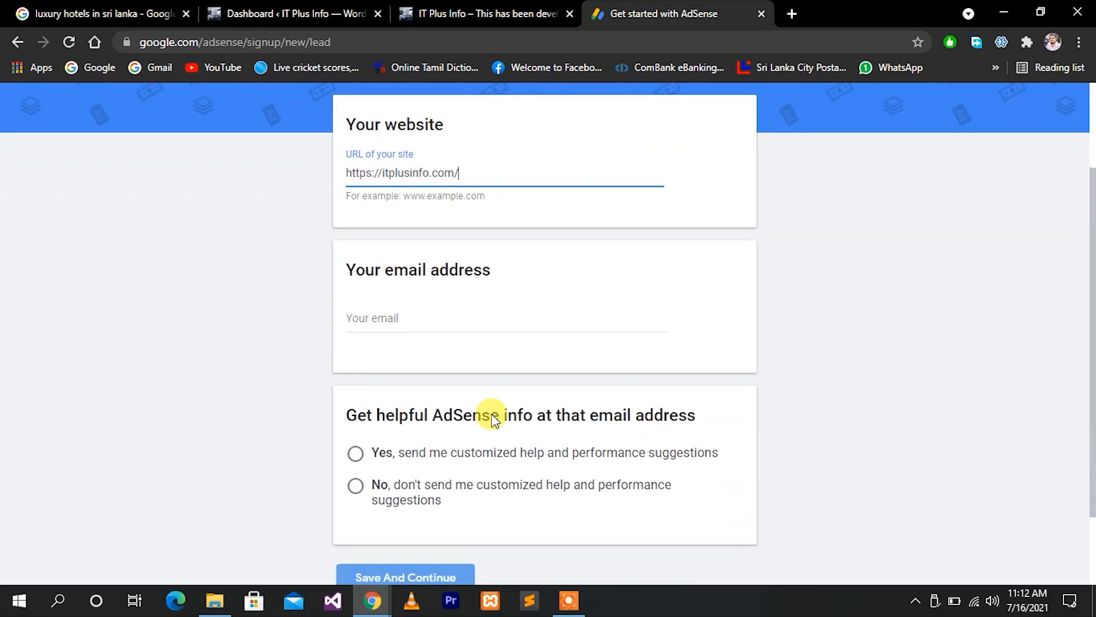
pyautogui.click(369, 316)
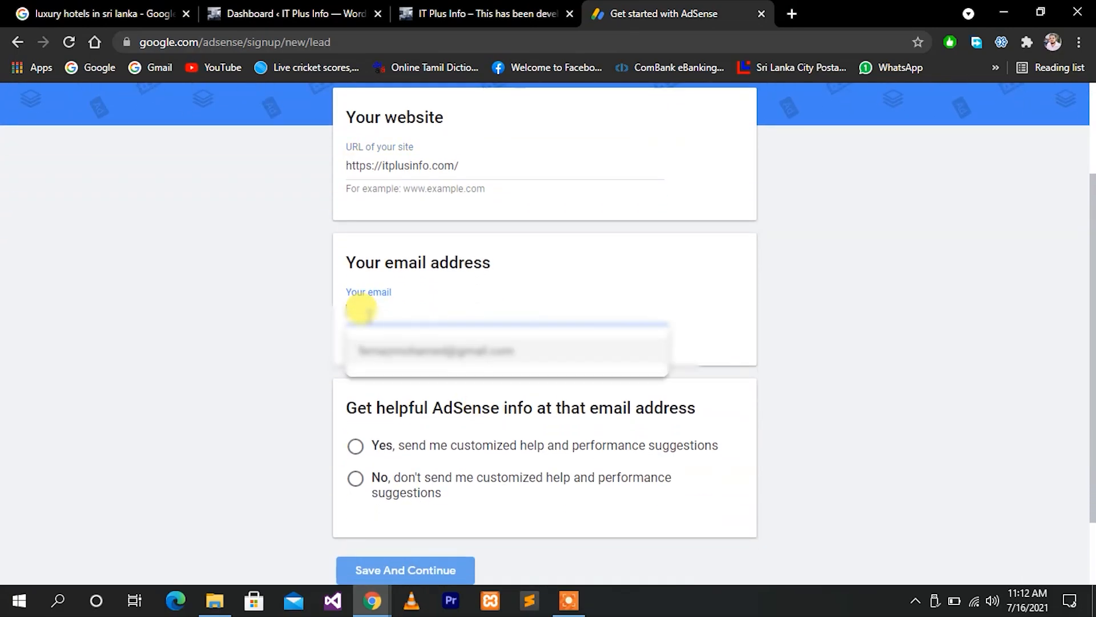
pyautogui.click(410, 351)
pyautogui.scroll(-2, 400, 348)
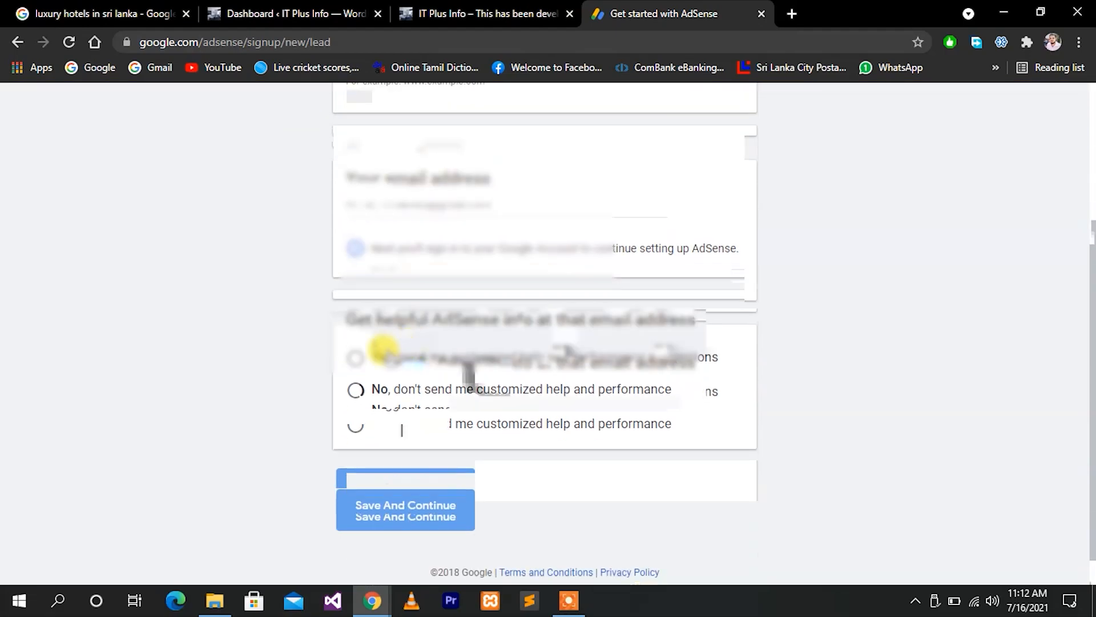
pyautogui.click(357, 365)
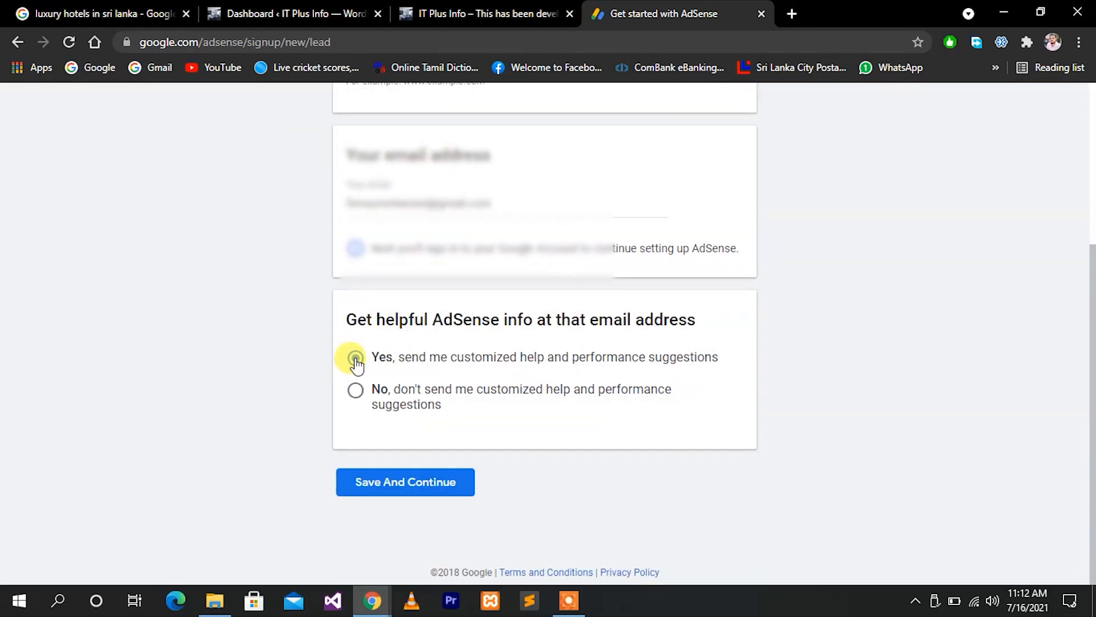
pyautogui.click(399, 488)
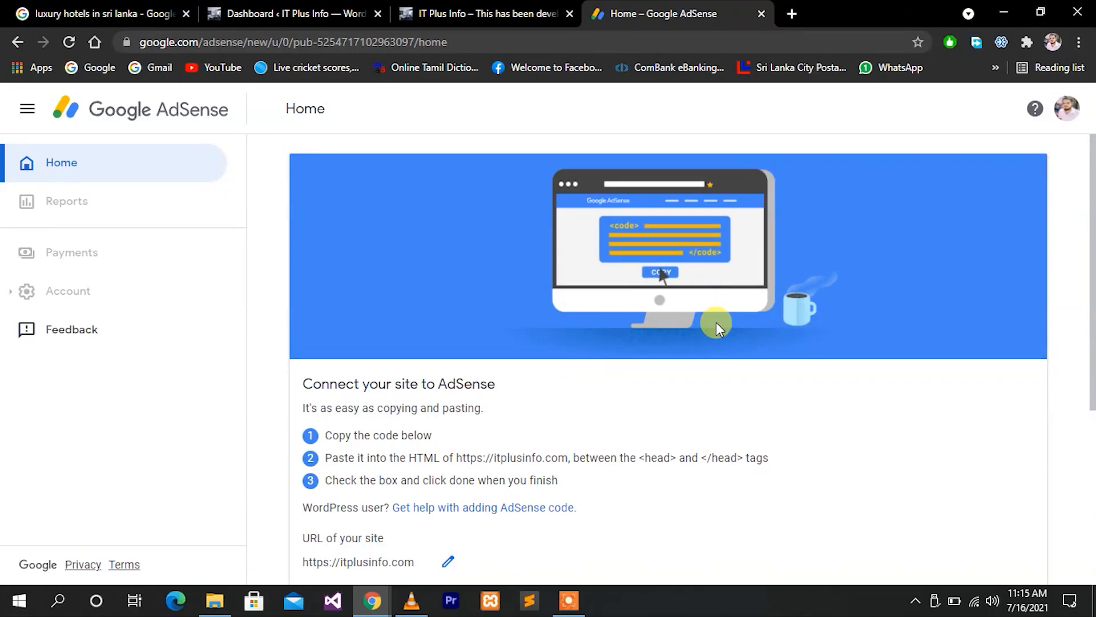
# Select the entire AdSense script code for the site in order to copy it.
pyautogui.scroll(-5, 716, 322)
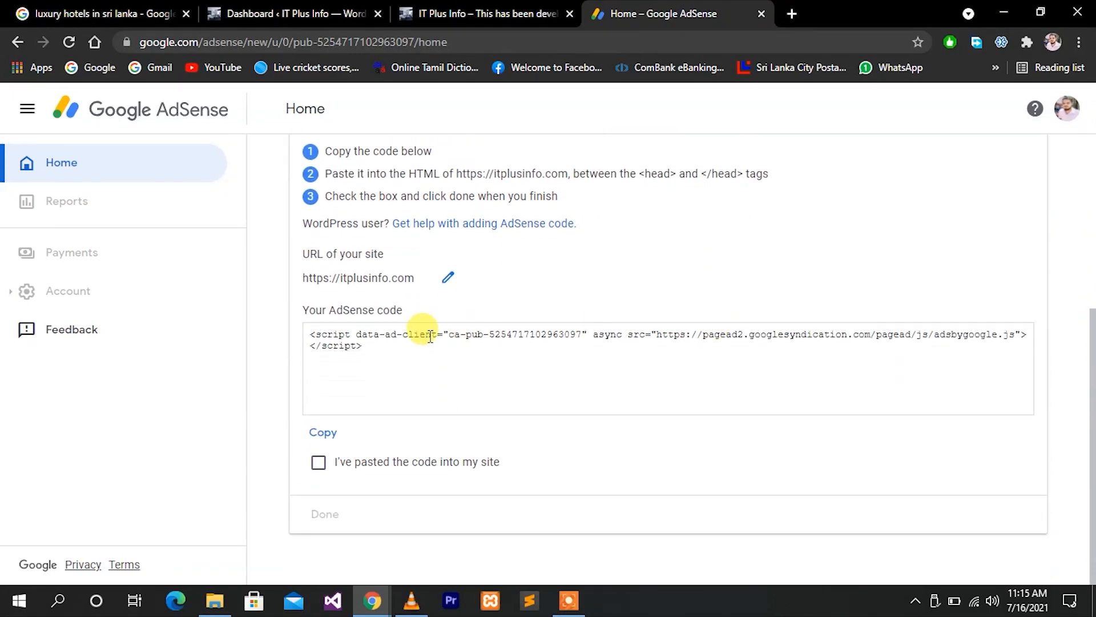
pyautogui.moveTo(310, 334); pyautogui.dragTo(386, 356)
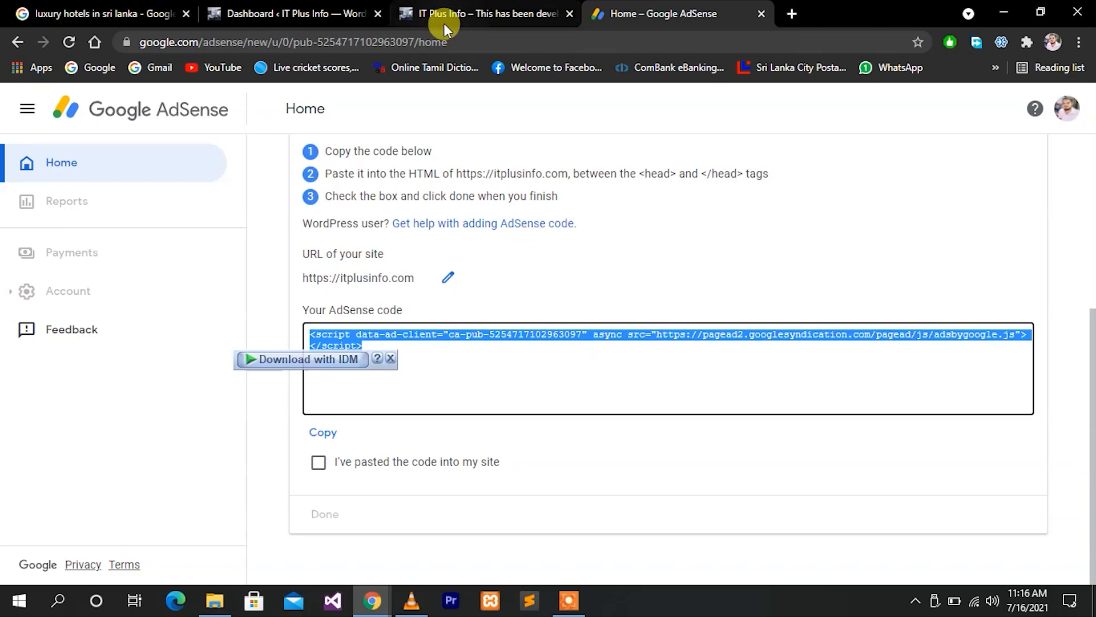
# In the WordPress admin of IT Plus Info, search the plugins available for installation for "insert header".
pyautogui.click(266, 7)
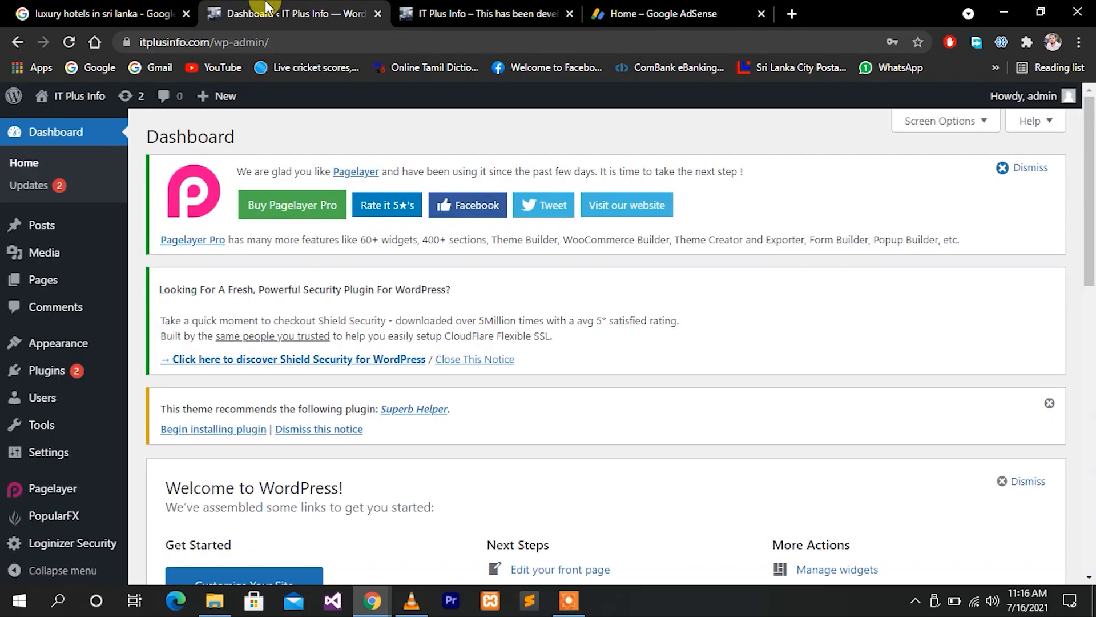
pyautogui.moveTo(57, 381)
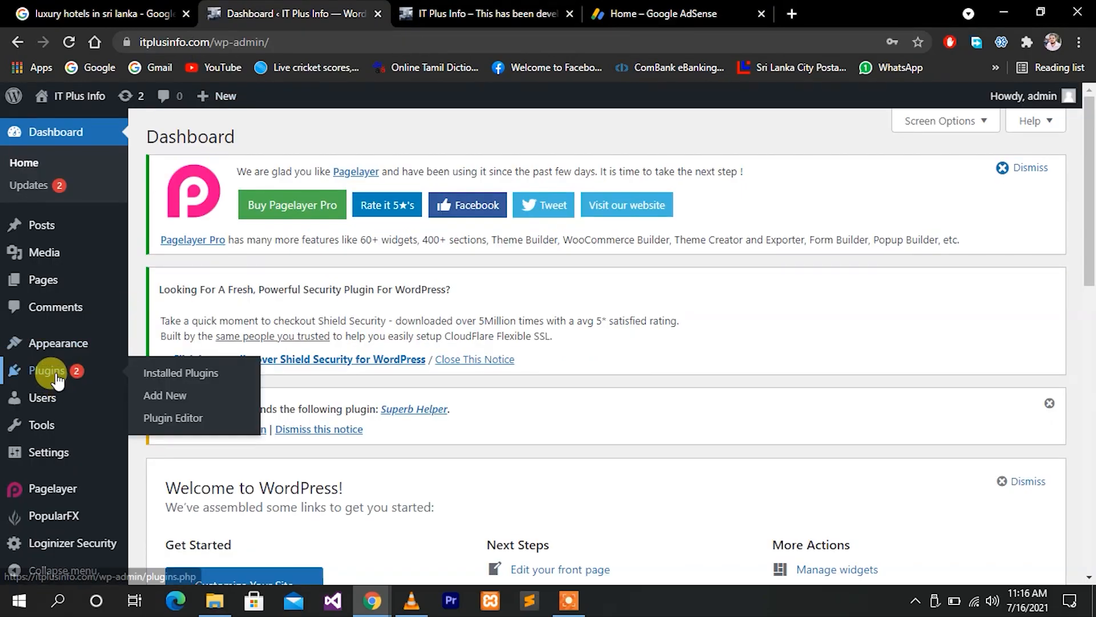
pyautogui.click(165, 400)
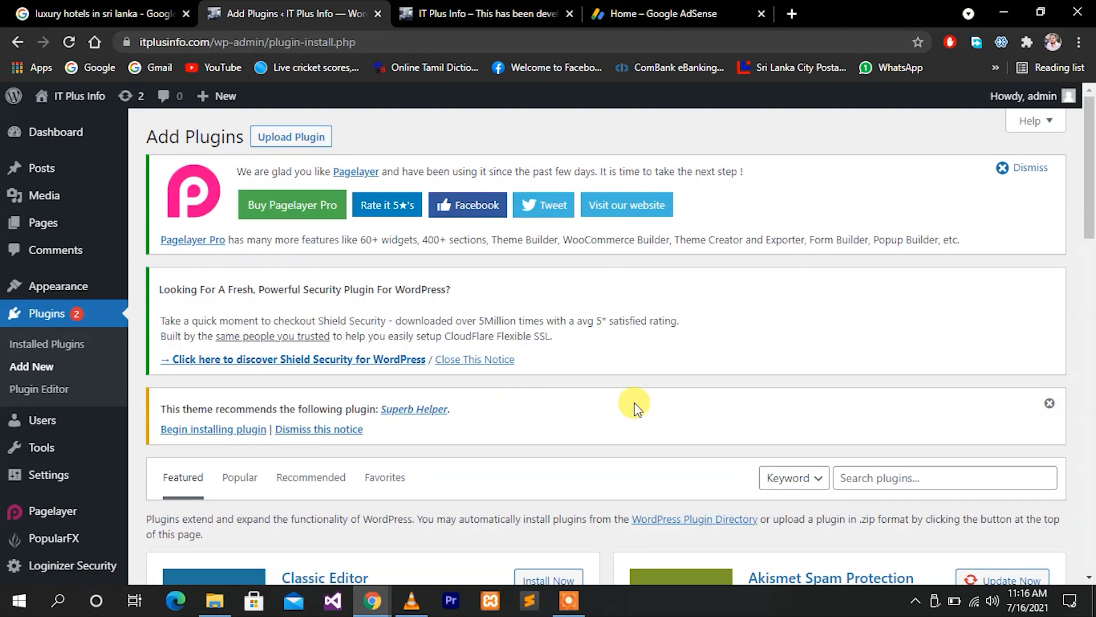
pyautogui.scroll(-4, 857, 343)
pyautogui.click(916, 227)
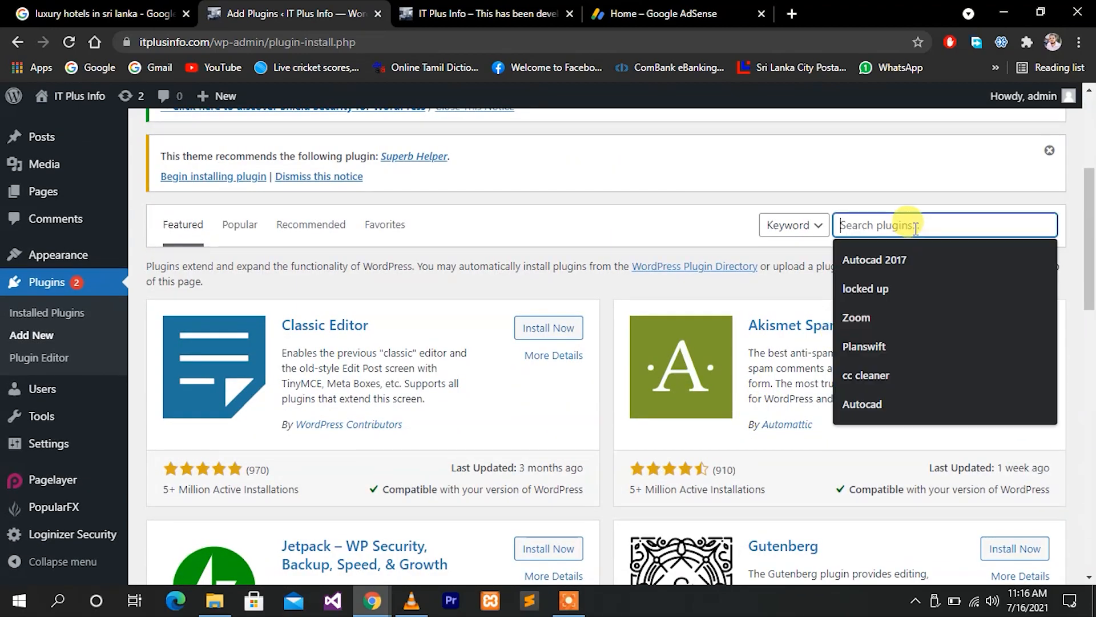
pyautogui.write('insert header')
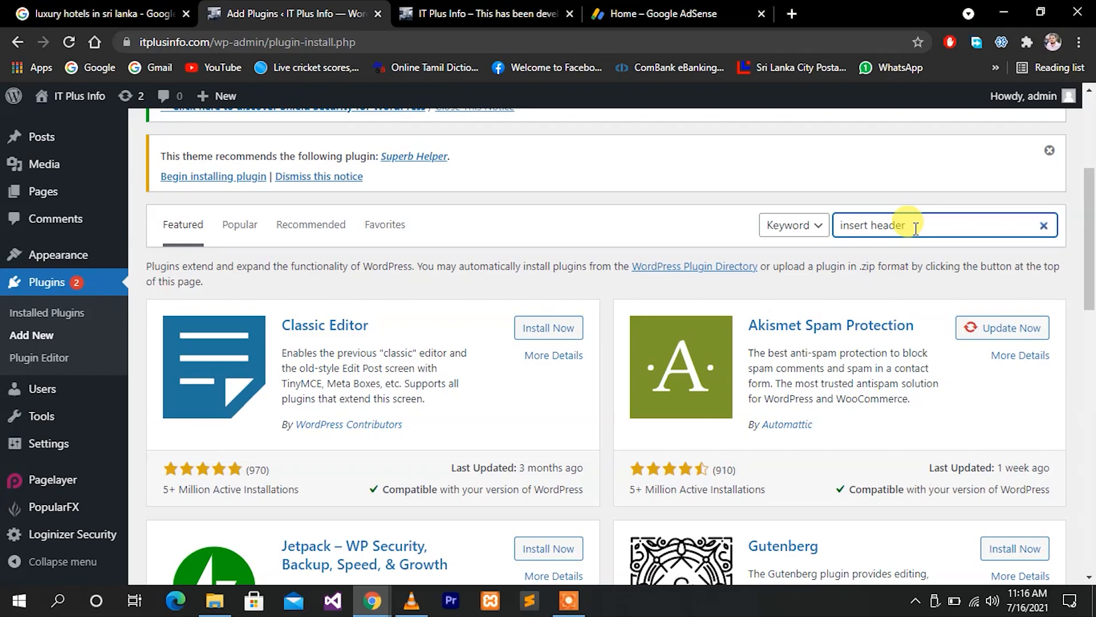
# Install and activate the Insert Headers and Footers plugin by WPBeginner.
pyautogui.scroll(-4, 755, 430)
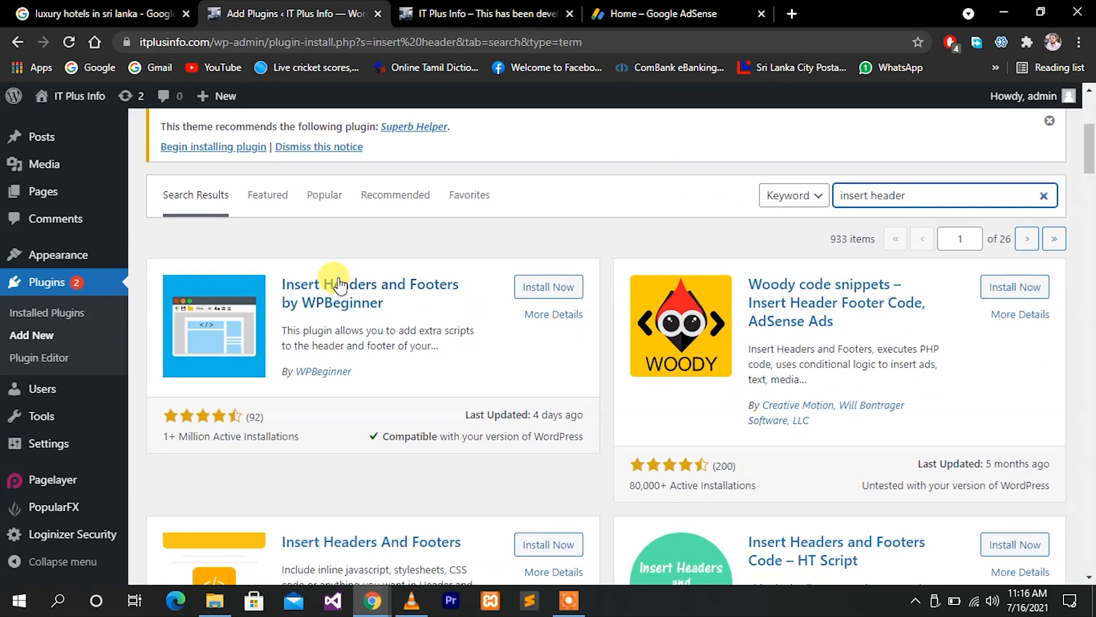
pyautogui.click(561, 295)
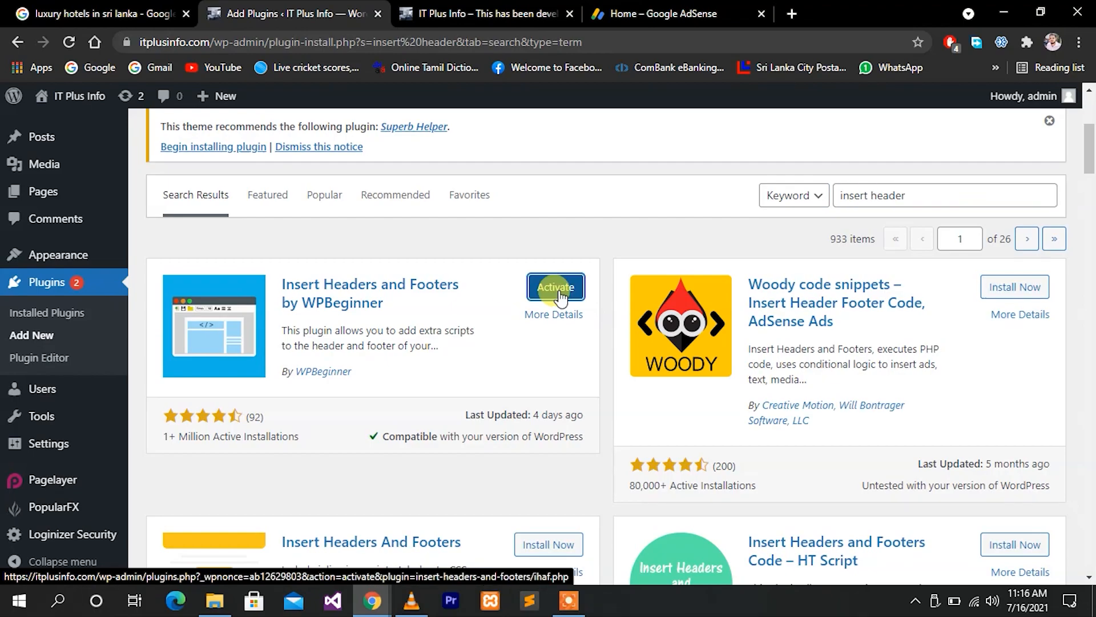
pyautogui.click(557, 290)
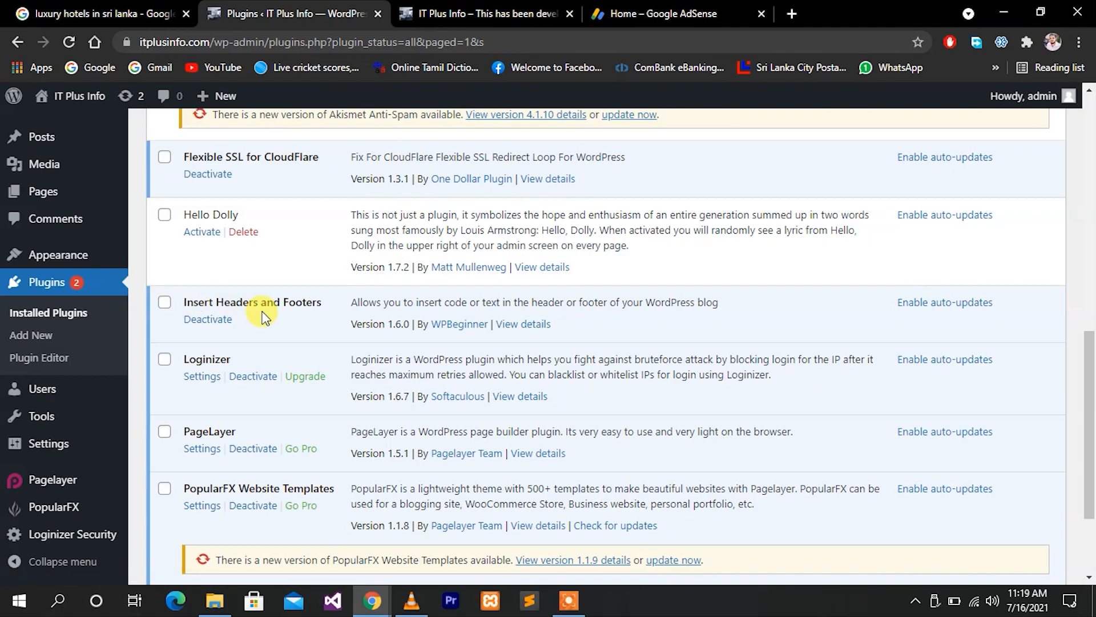
# Open the Insert Headers and Footers settings in WordPress and locate the Scripts in Header box.
pyautogui.moveTo(53, 448)
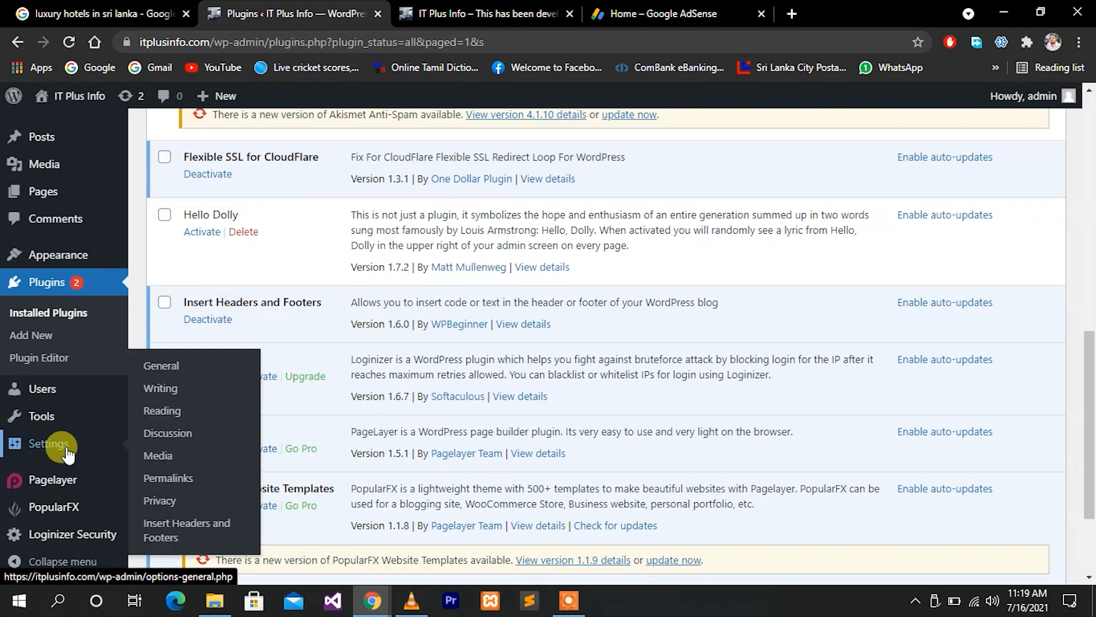
pyautogui.click(201, 534)
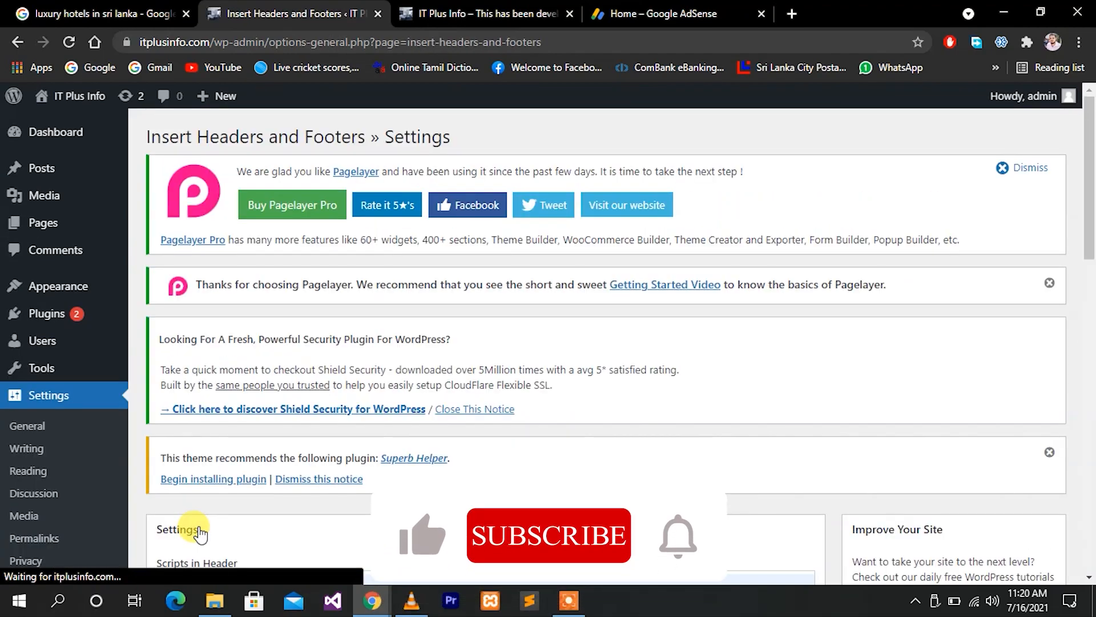
pyautogui.scroll(-7, 405, 468)
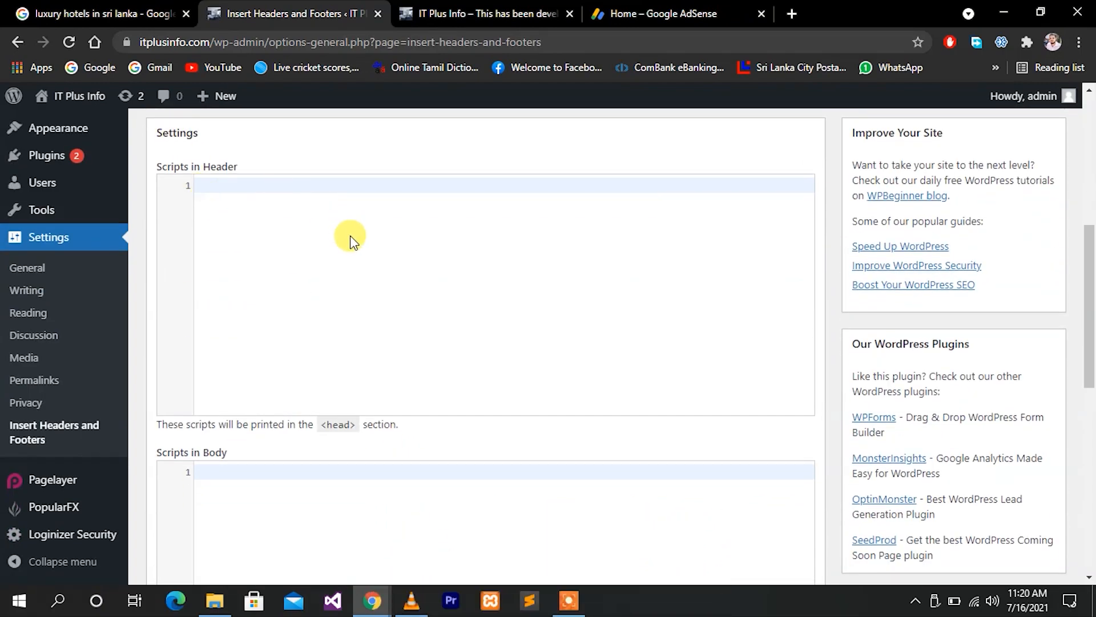
# Copy the selected AdSense script code for itplusinfo.com from the Google AdSense home page.
pyautogui.click(655, 9)
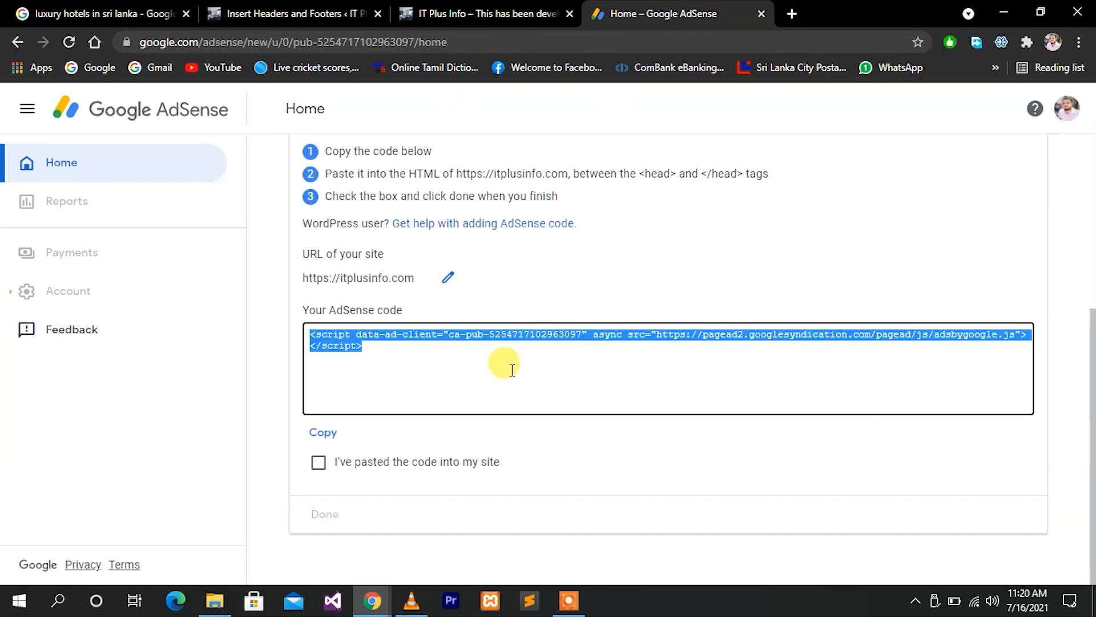
pyautogui.rightClick(334, 339)
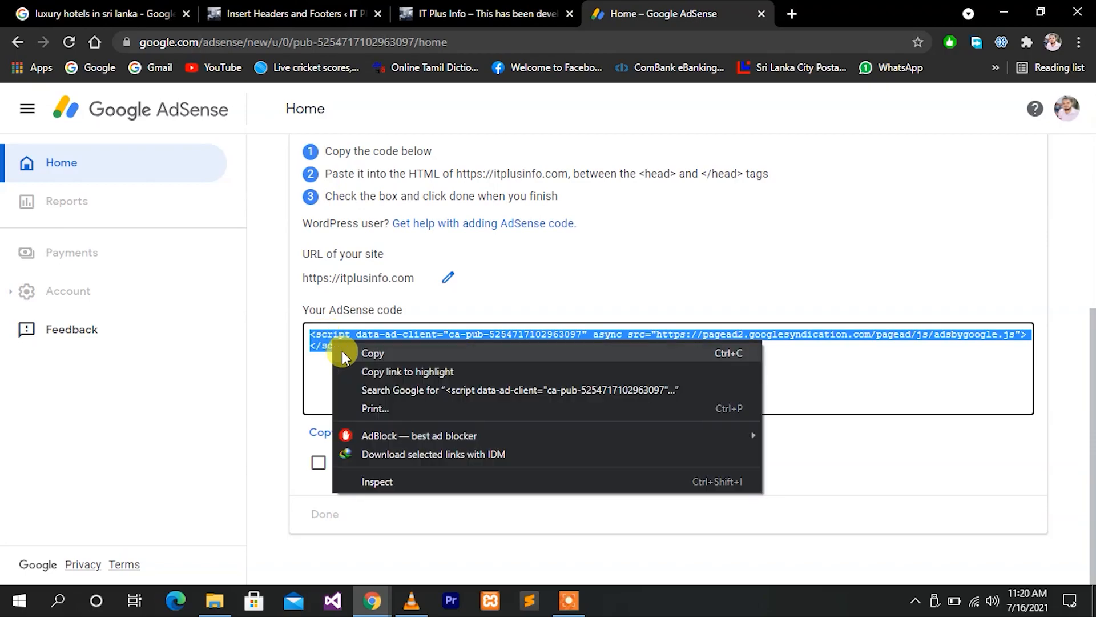
pyautogui.click(374, 353)
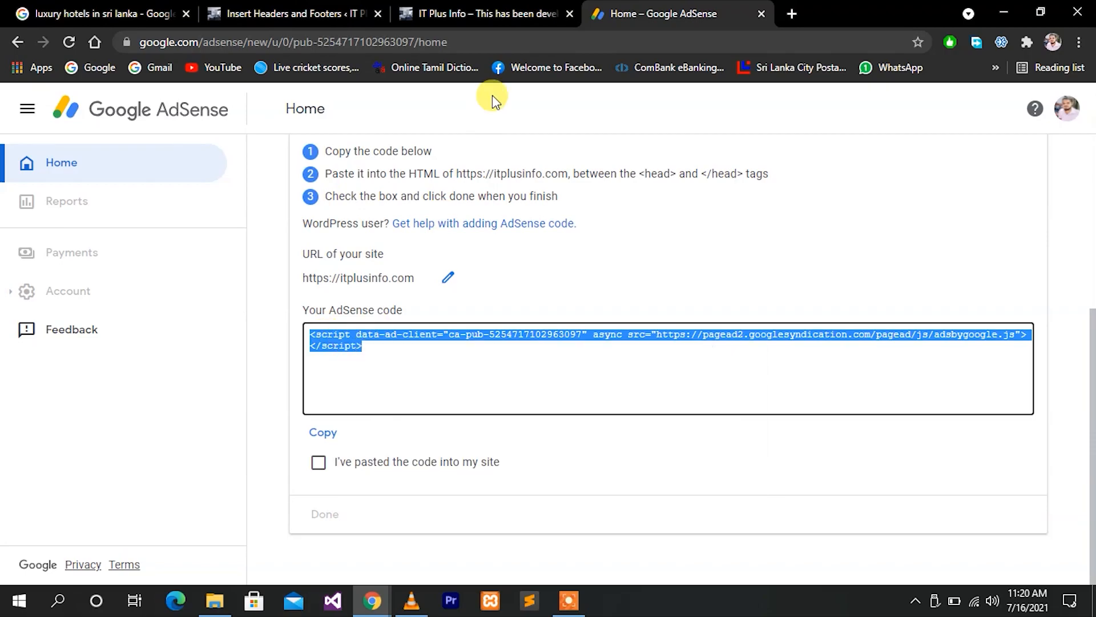
# Paste the AdSense code into Scripts in Header on the WordPress Insert Headers and Footers page and save the settings.
pyautogui.click(488, 12)
pyautogui.click(285, 10)
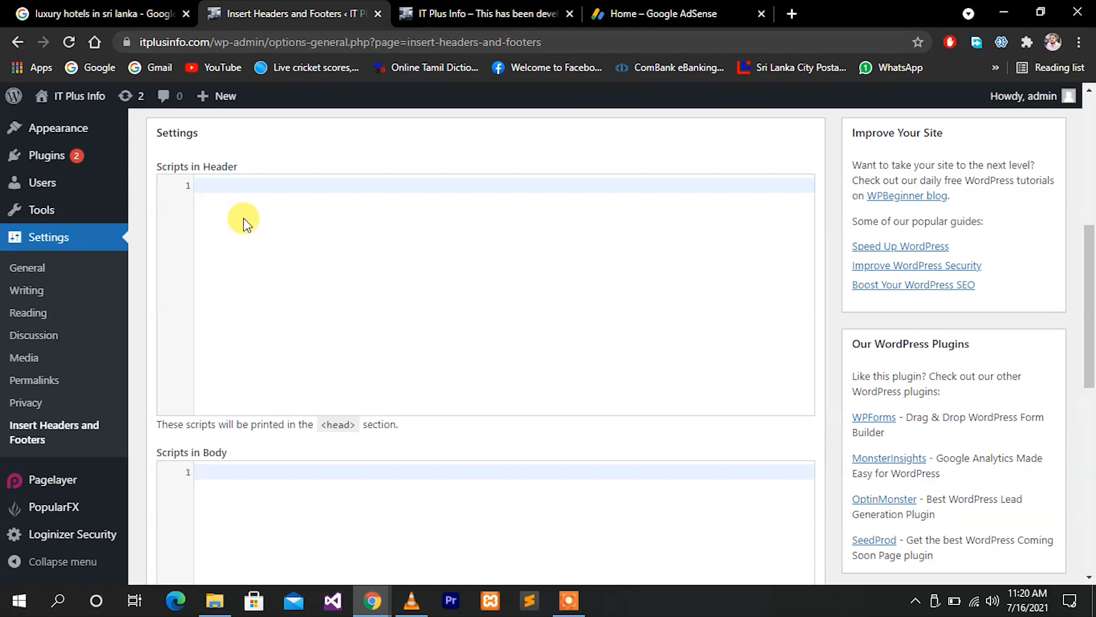
pyautogui.rightClick(211, 185)
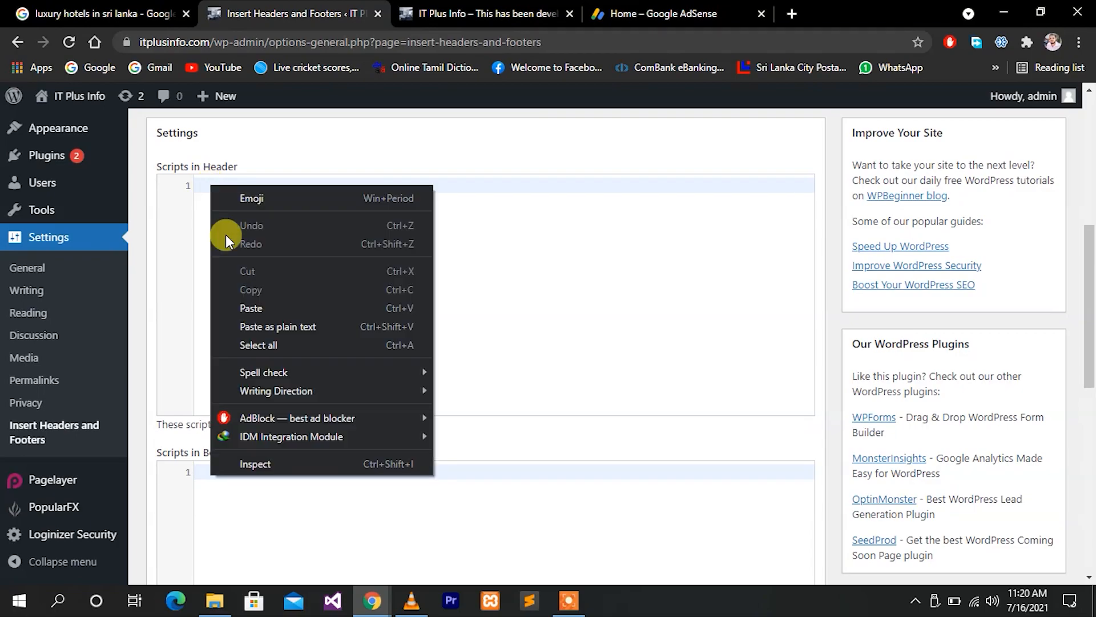
pyautogui.click(247, 307)
pyautogui.scroll(-10, 248, 306)
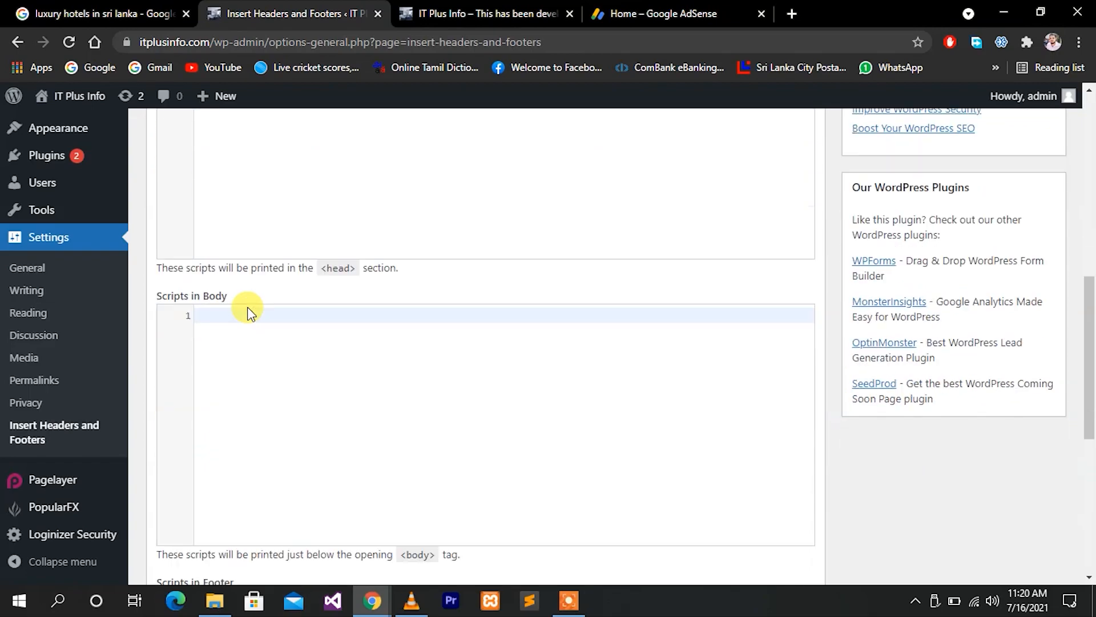
pyautogui.scroll(-1, 247, 307)
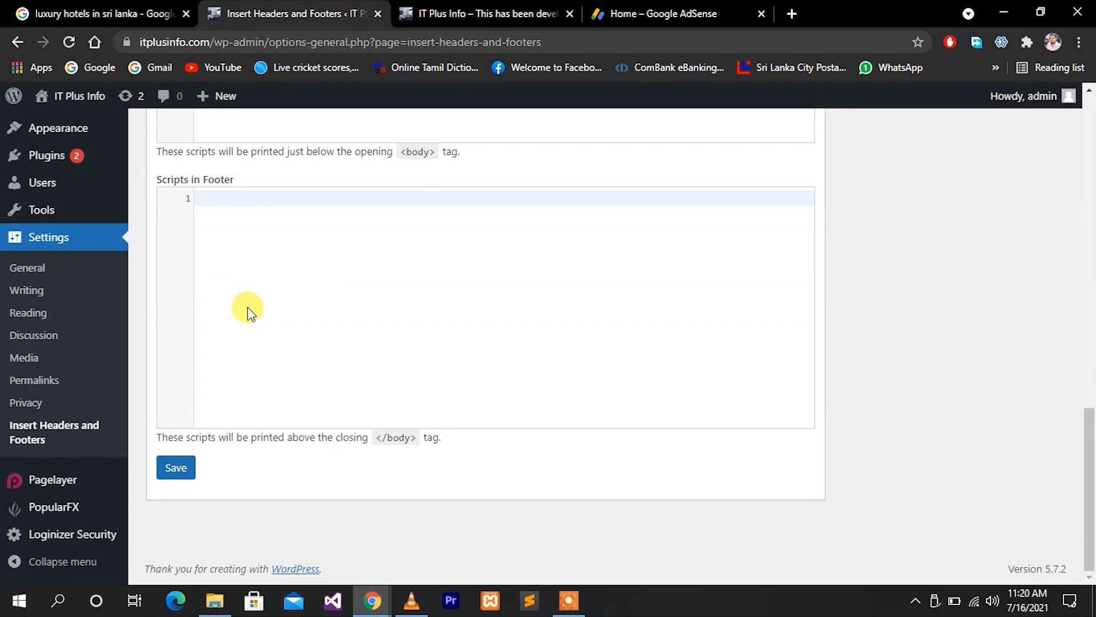
pyautogui.click(175, 473)
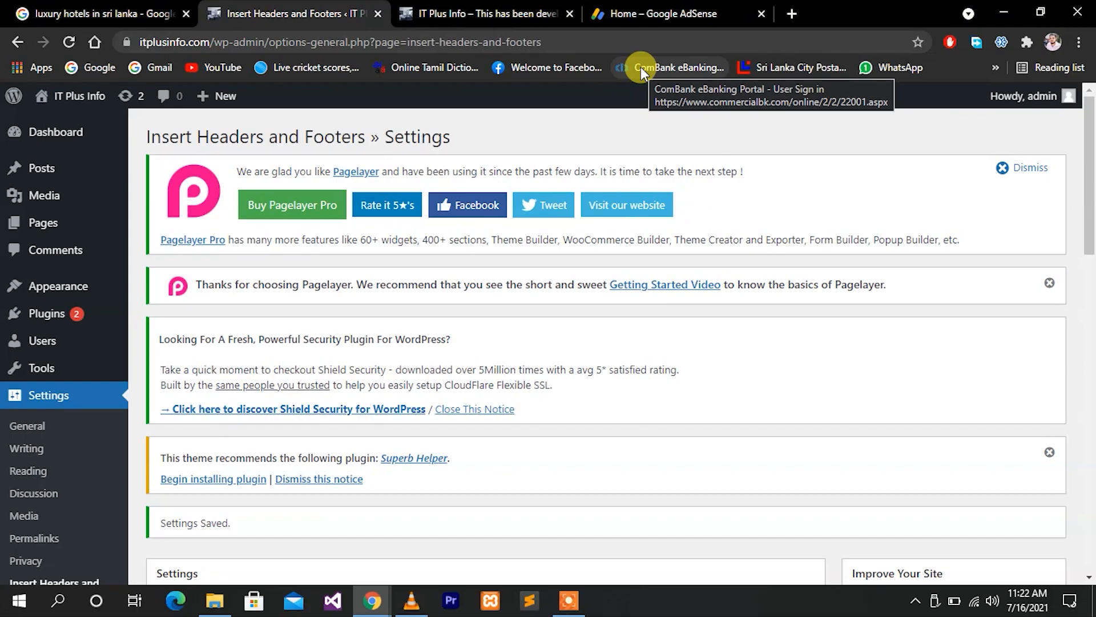
# Back in Google AdSense, confirm that the code has been pasted into the site, submit it for checking and dismiss the resulting dialog.
pyautogui.click(675, 12)
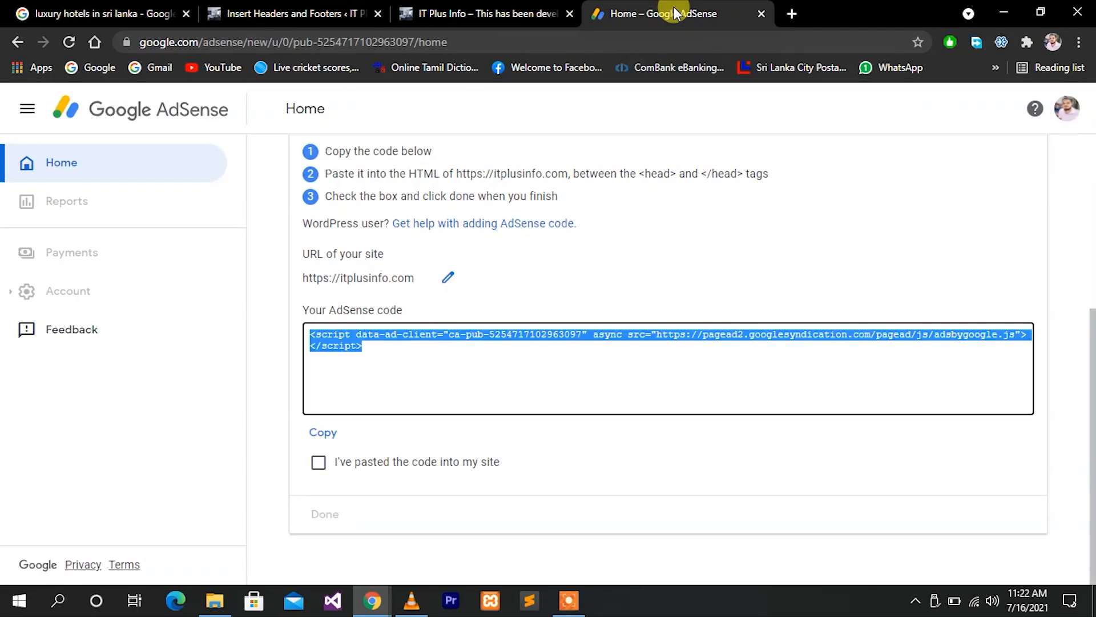
pyautogui.click(319, 464)
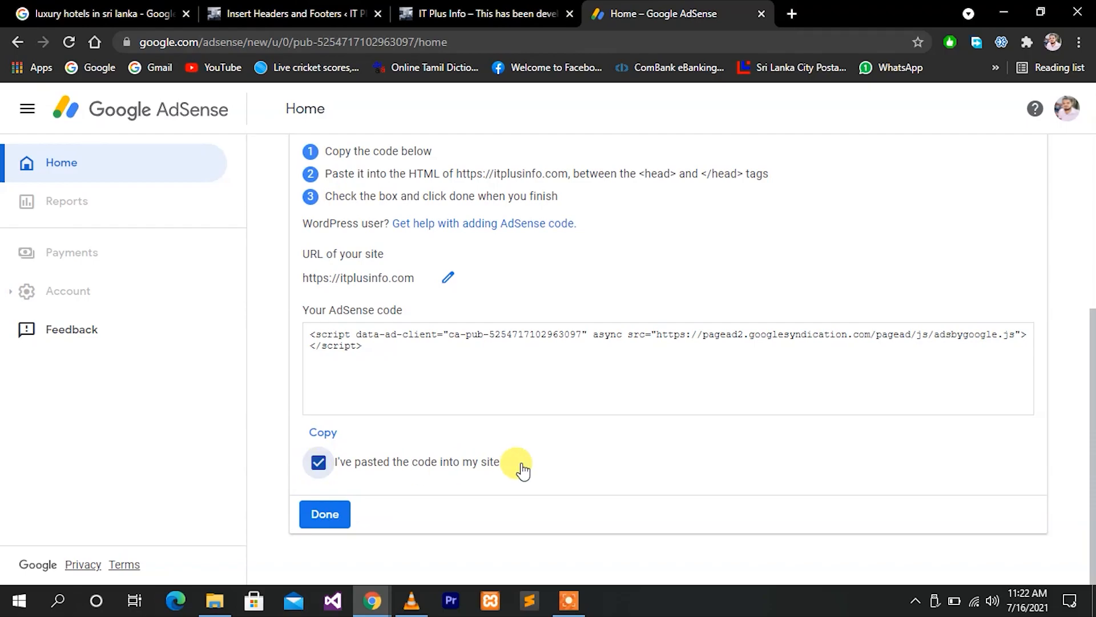
pyautogui.click(325, 515)
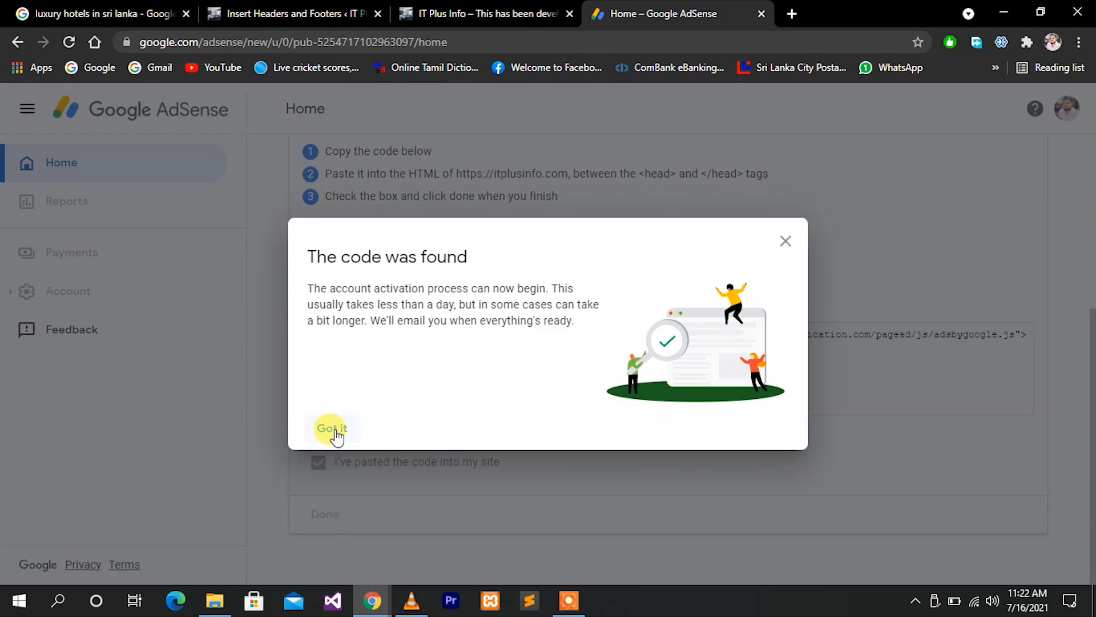
pyautogui.click(335, 430)
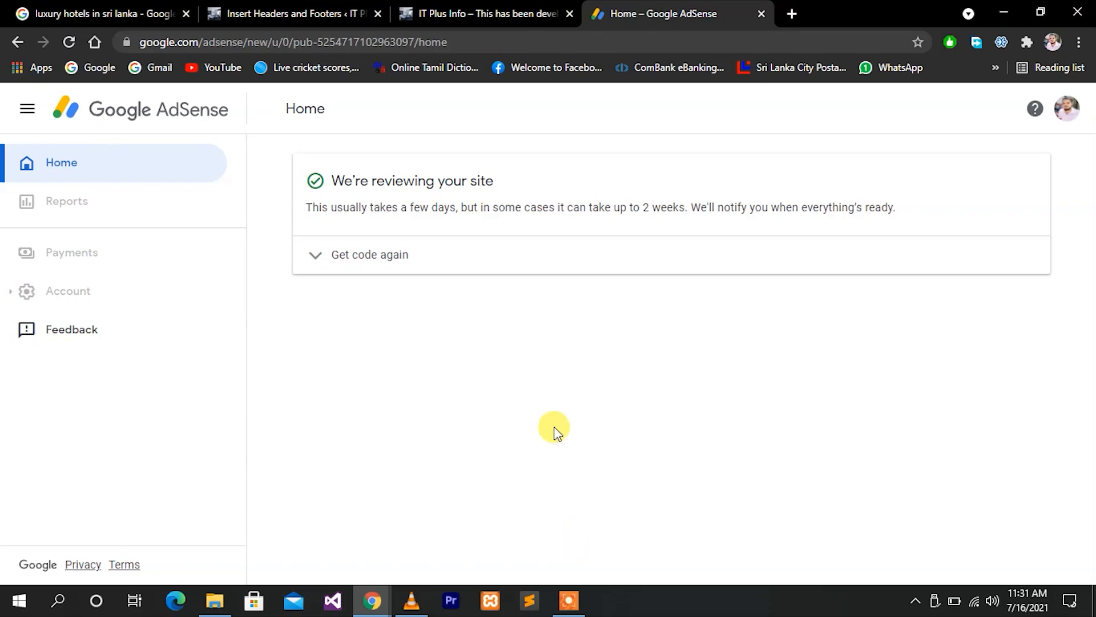
pyautogui.moveTo(558, 202); pyautogui.dragTo(678, 204)
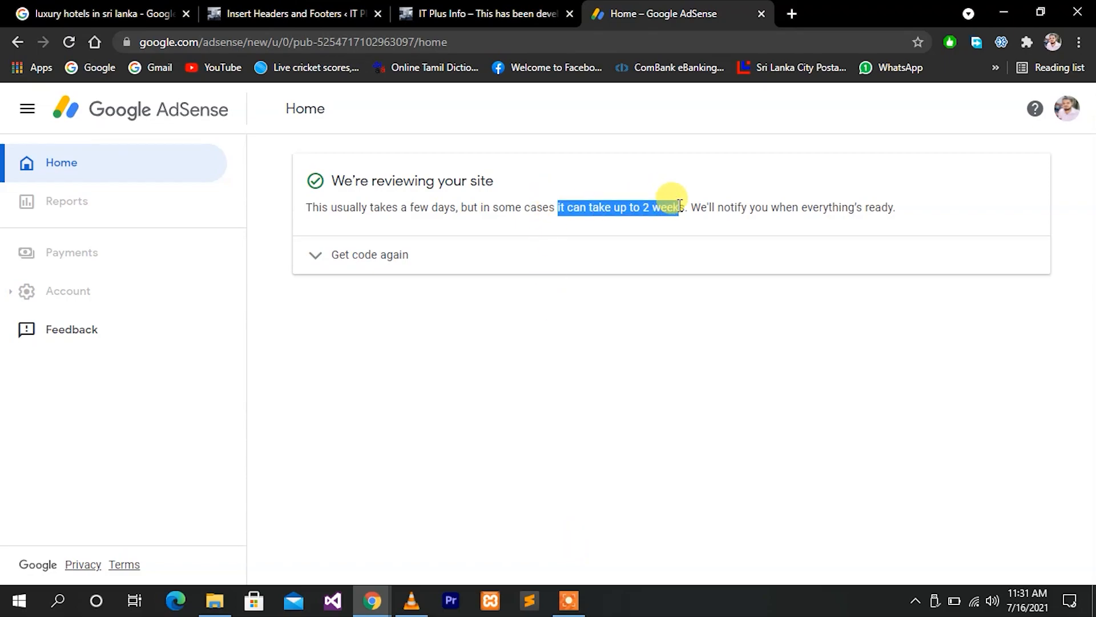